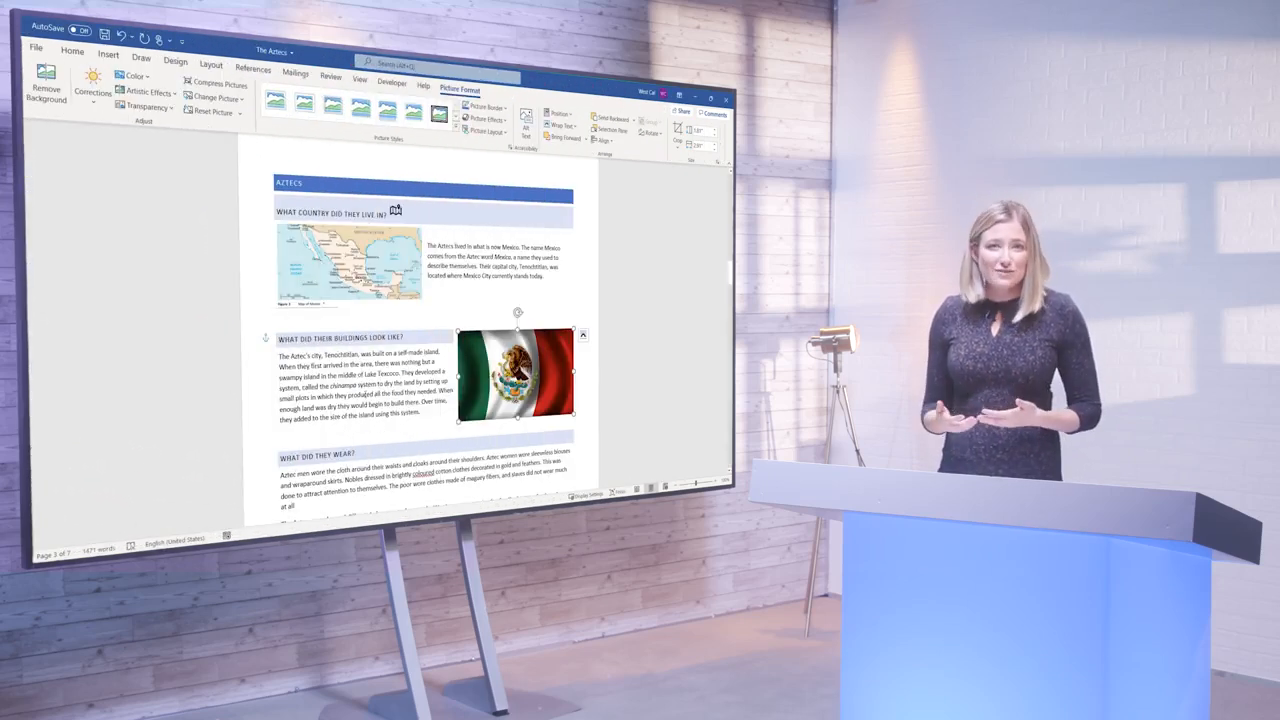
pyautogui.click(415, 466)
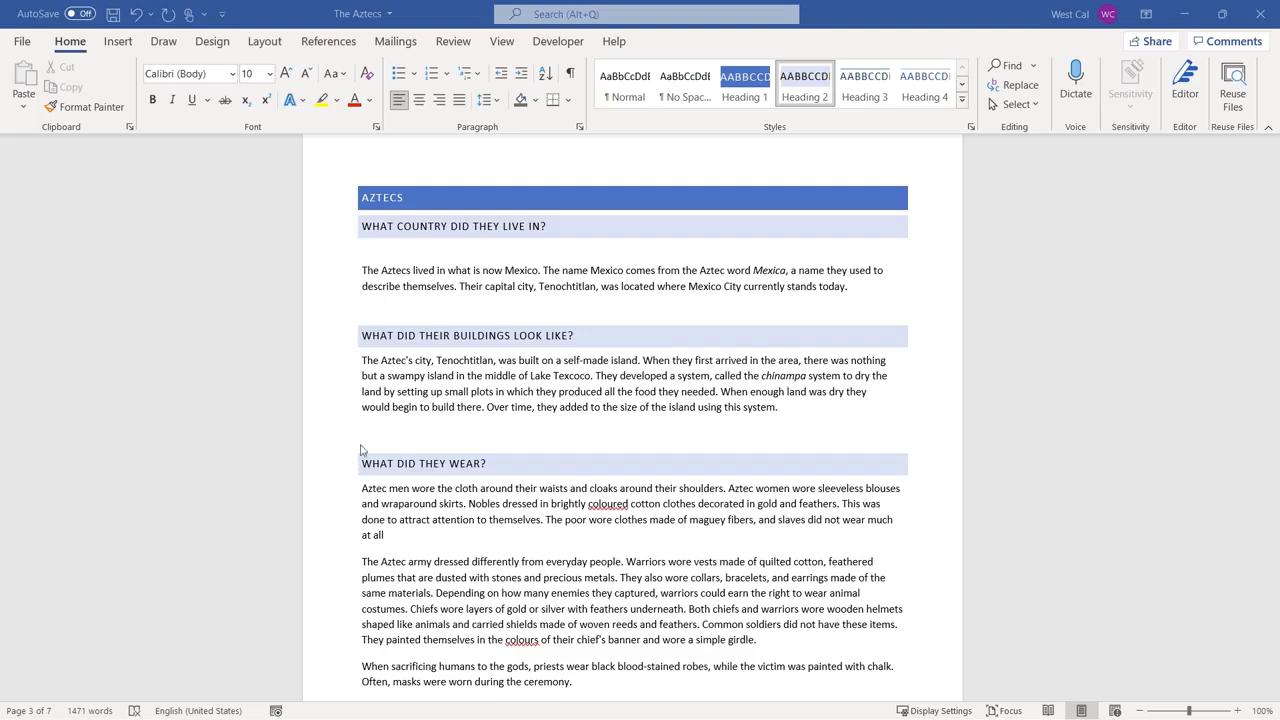
# Insert a map icon with a location pin after the heading "What country did they live in?" and shrink it to 0.31" by 0.31".
pyautogui.click(561, 232)
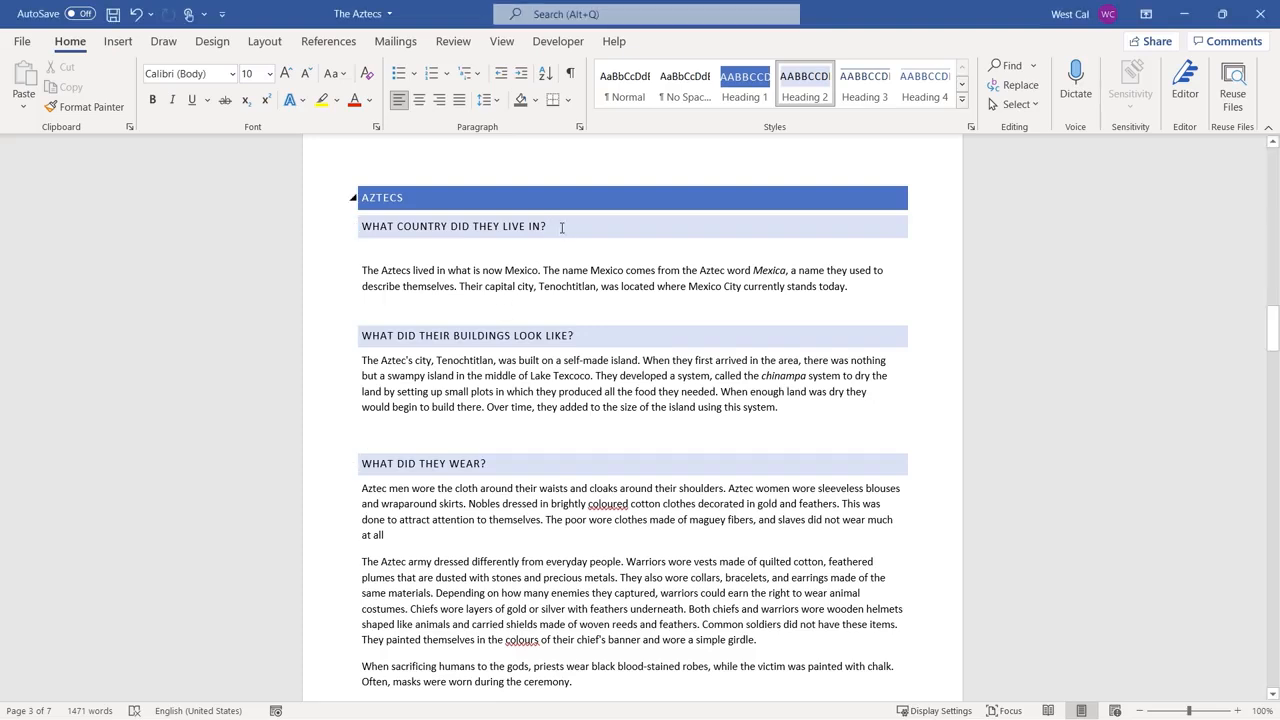
pyautogui.click(118, 42)
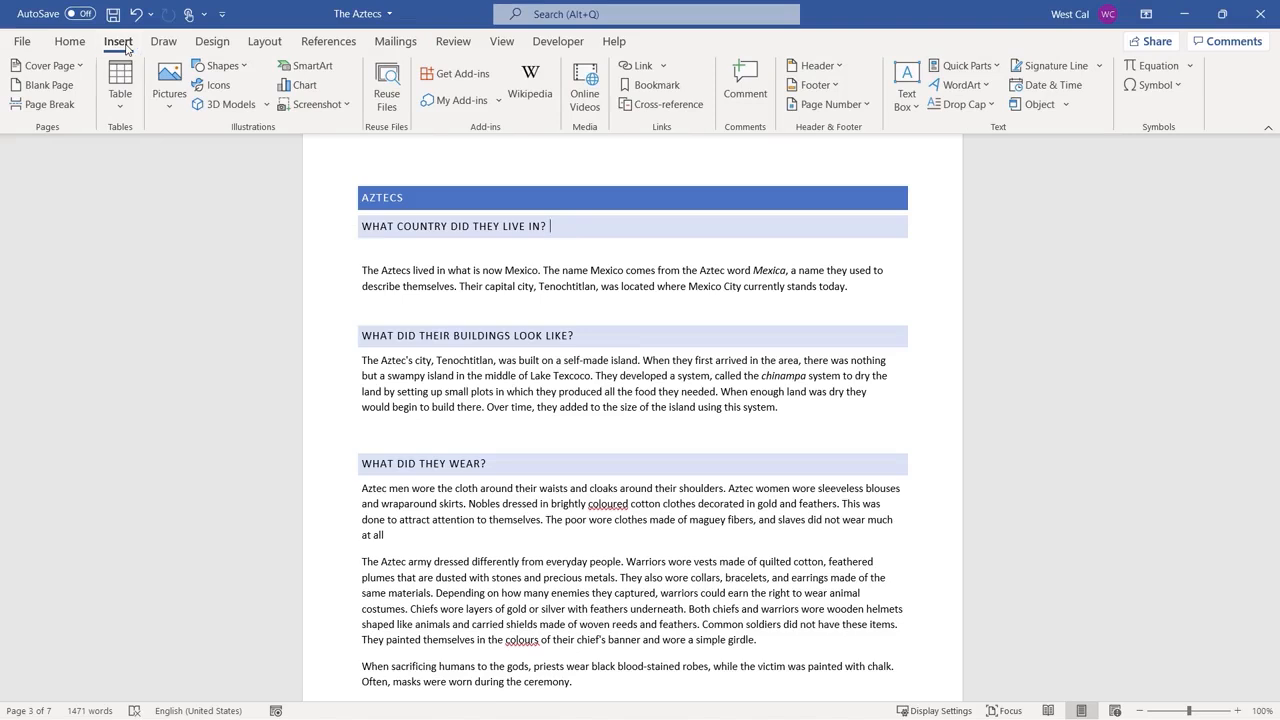
pyautogui.click(210, 88)
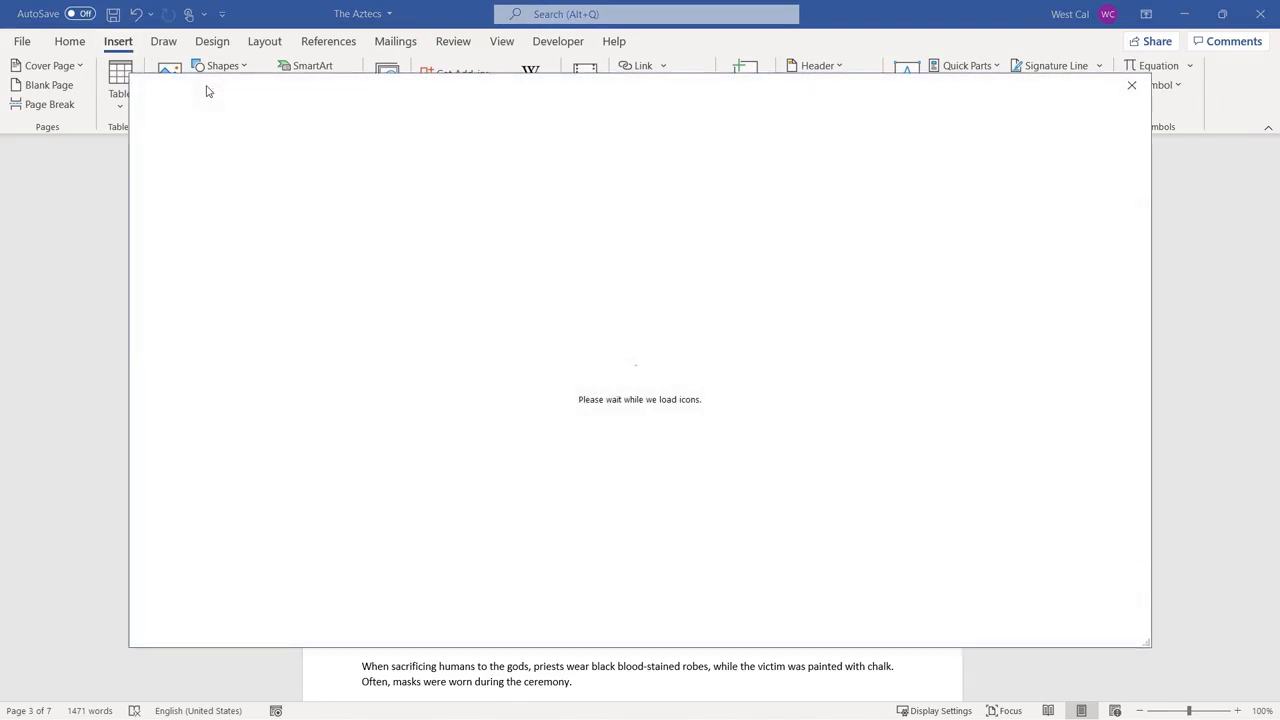
pyautogui.write('map')
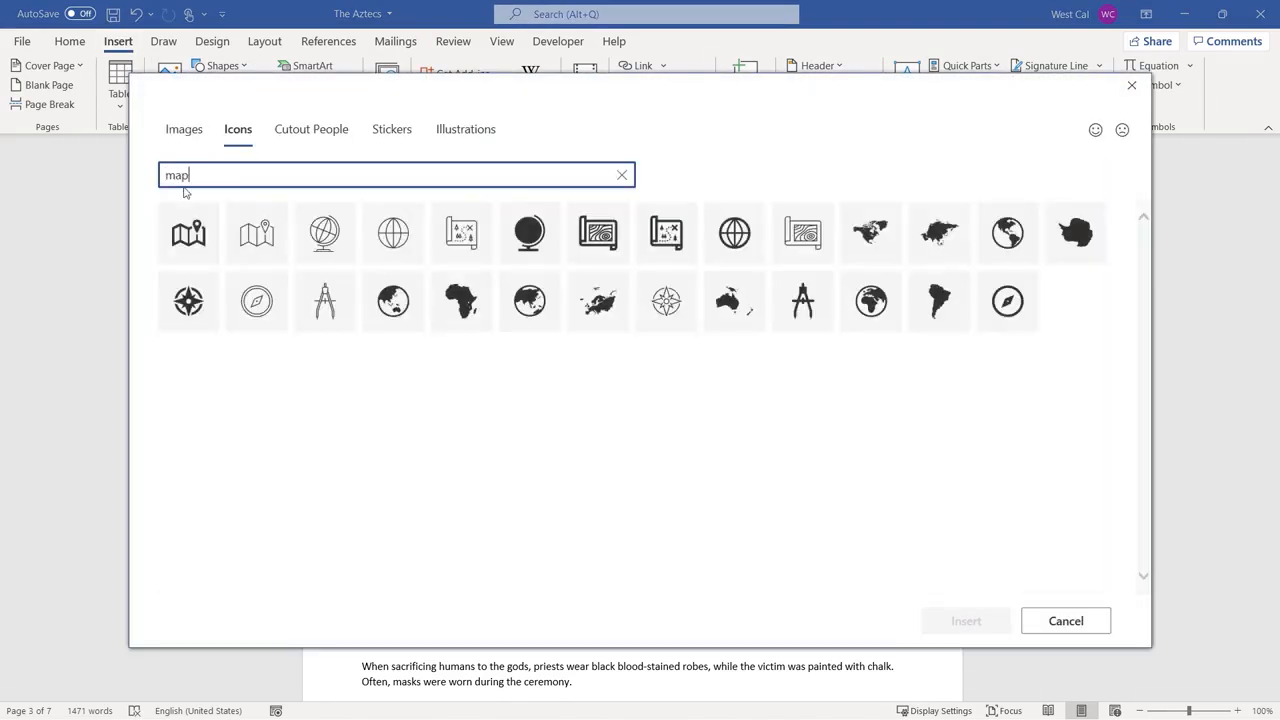
pyautogui.click(188, 232)
pyautogui.click(965, 621)
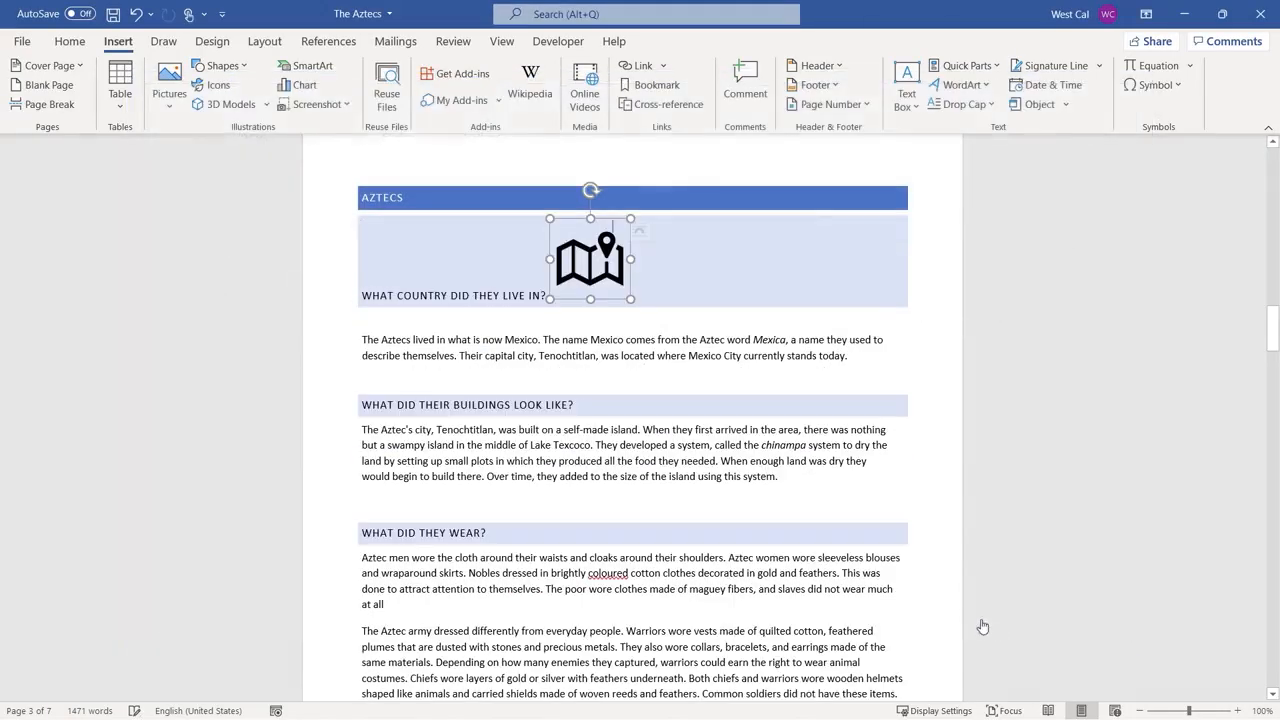
pyautogui.moveTo(630, 298); pyautogui.dragTo(568, 231)
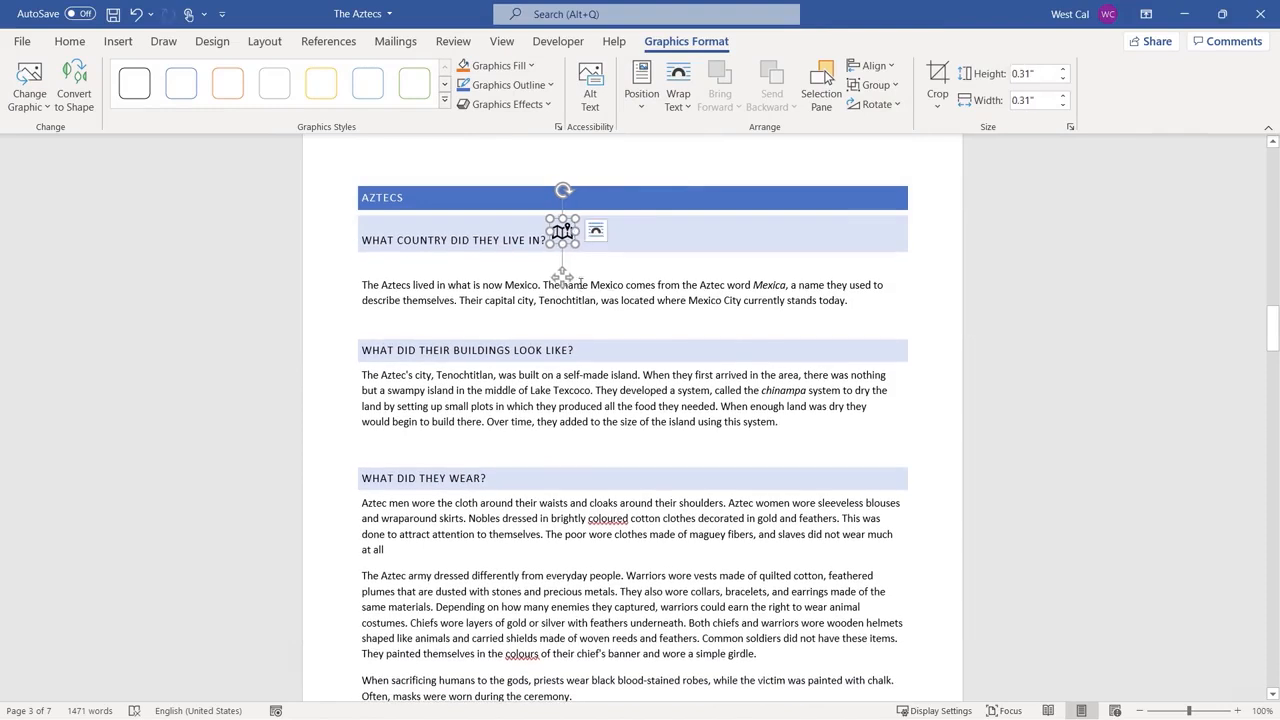
# Insert the map of Mexico picture from the device's Saved Pictures folder on the blank line below the "What country did they live in?" heading.
pyautogui.click(370, 265)
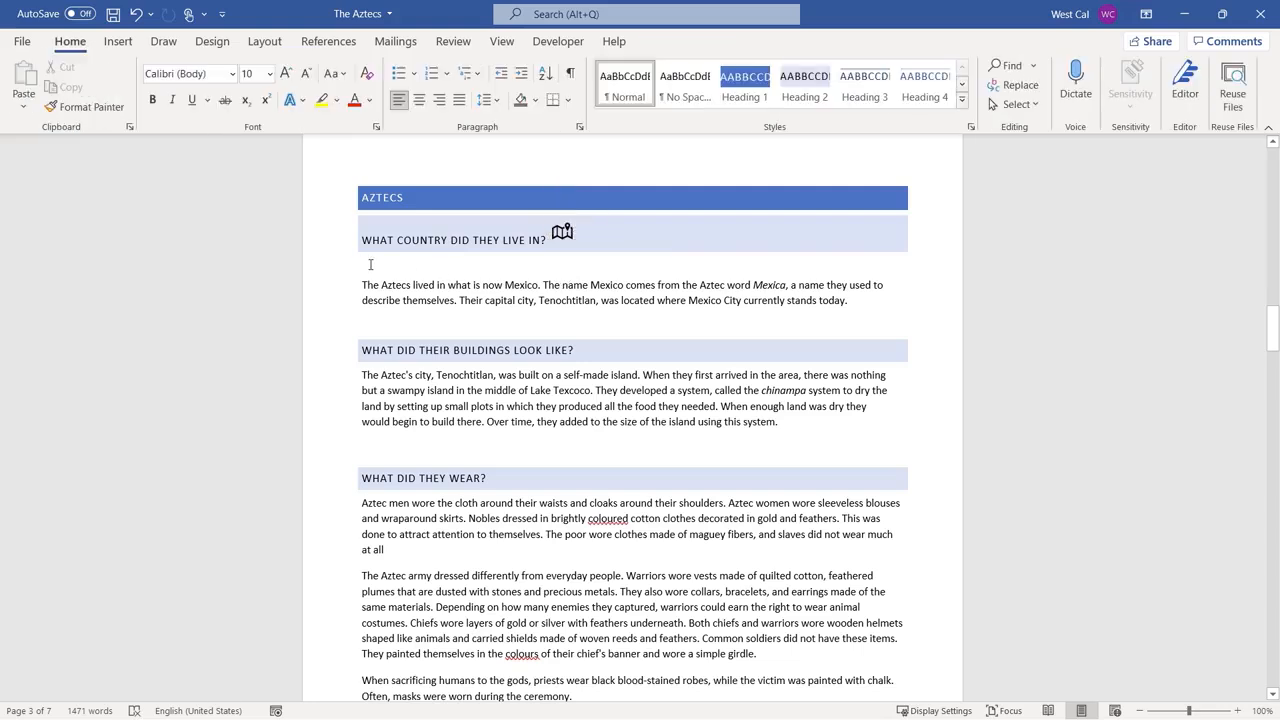
pyautogui.click(118, 43)
pyautogui.click(167, 100)
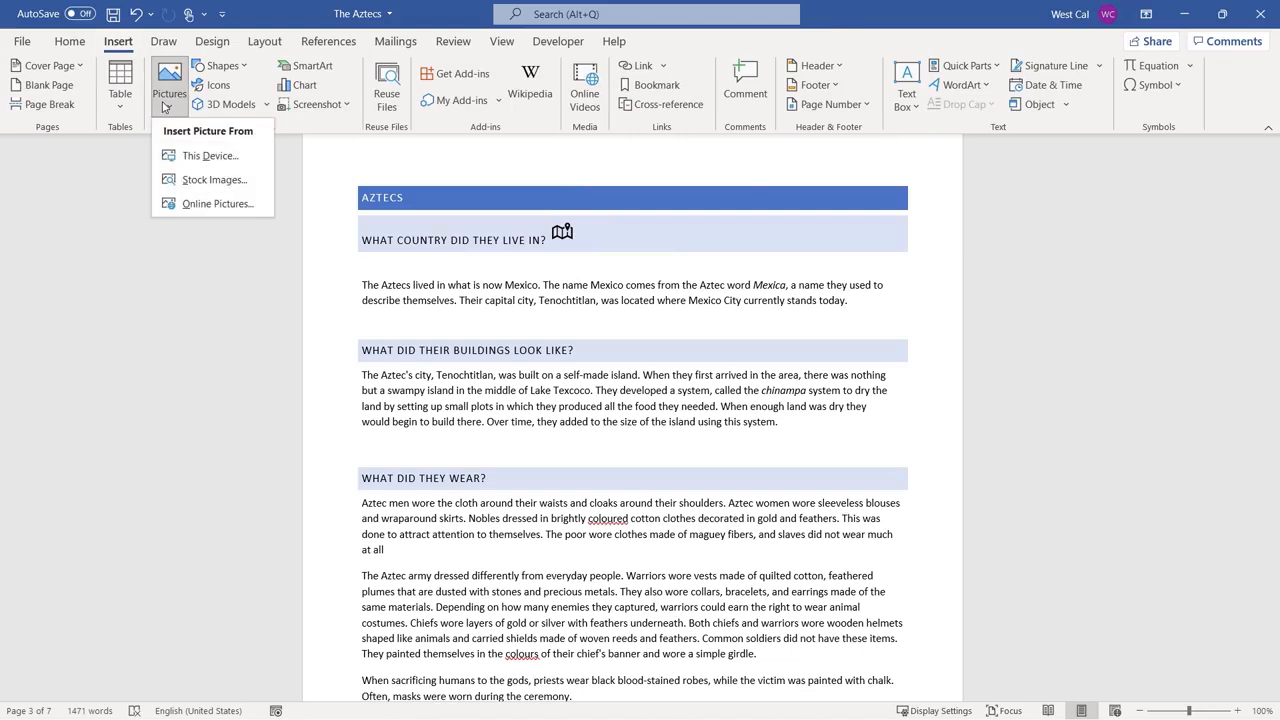
pyautogui.click(199, 159)
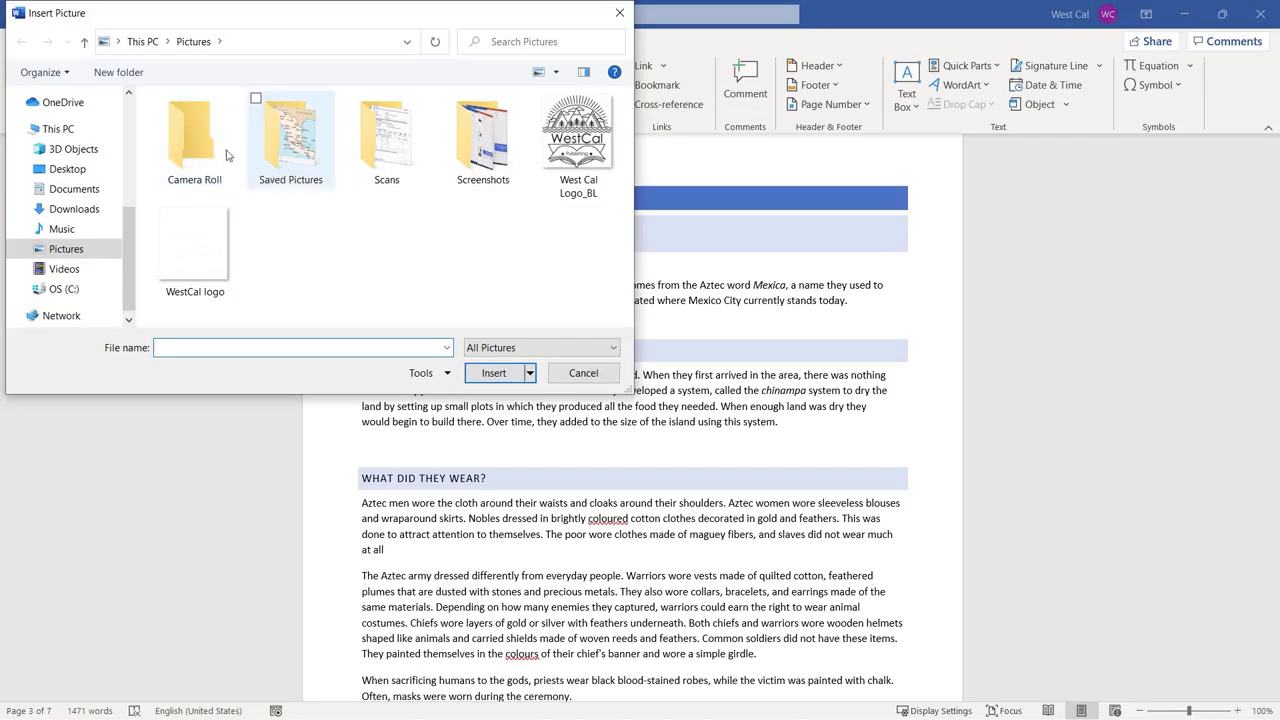
pyautogui.doubleClick(301, 145)
pyautogui.click(216, 156)
pyautogui.click(490, 373)
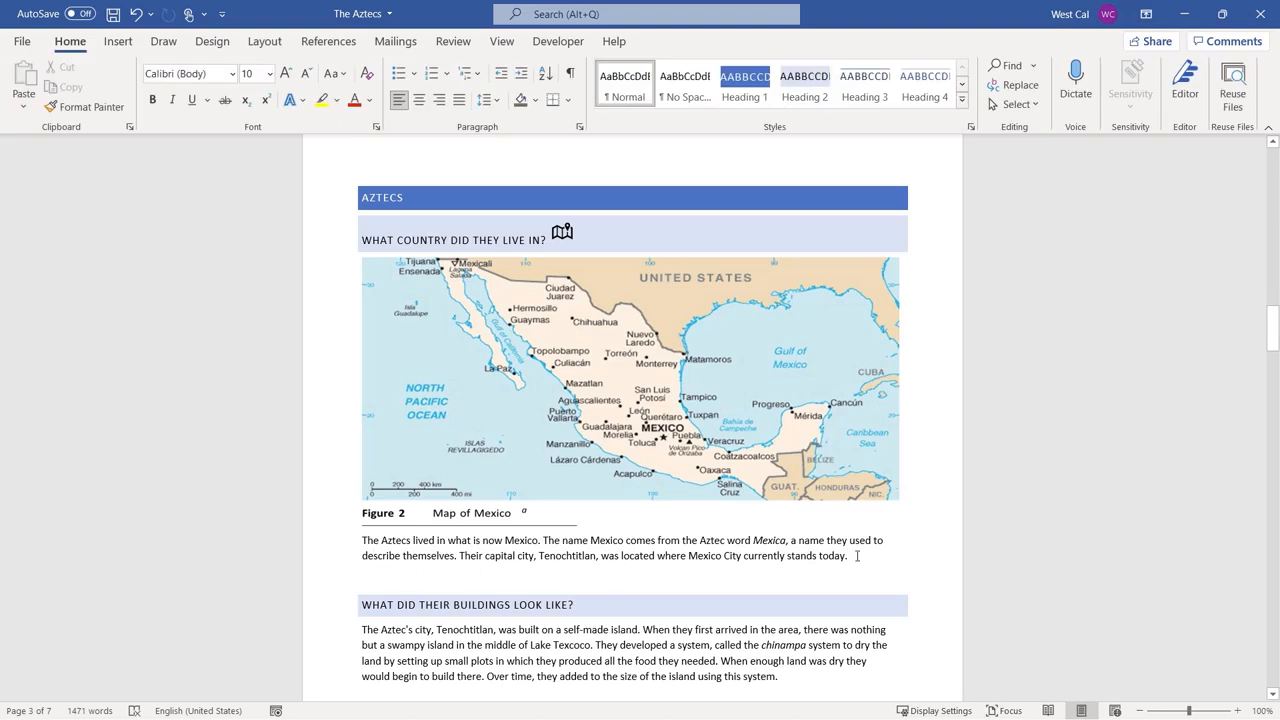
# Add two new lines after the paragraph about Mexico and insert a screen clipping of the Mexican flag from the browser there.
pyautogui.click(857, 556)
pyautogui.press('Return')
pyautogui.press('Return')
pyautogui.click(116, 44)
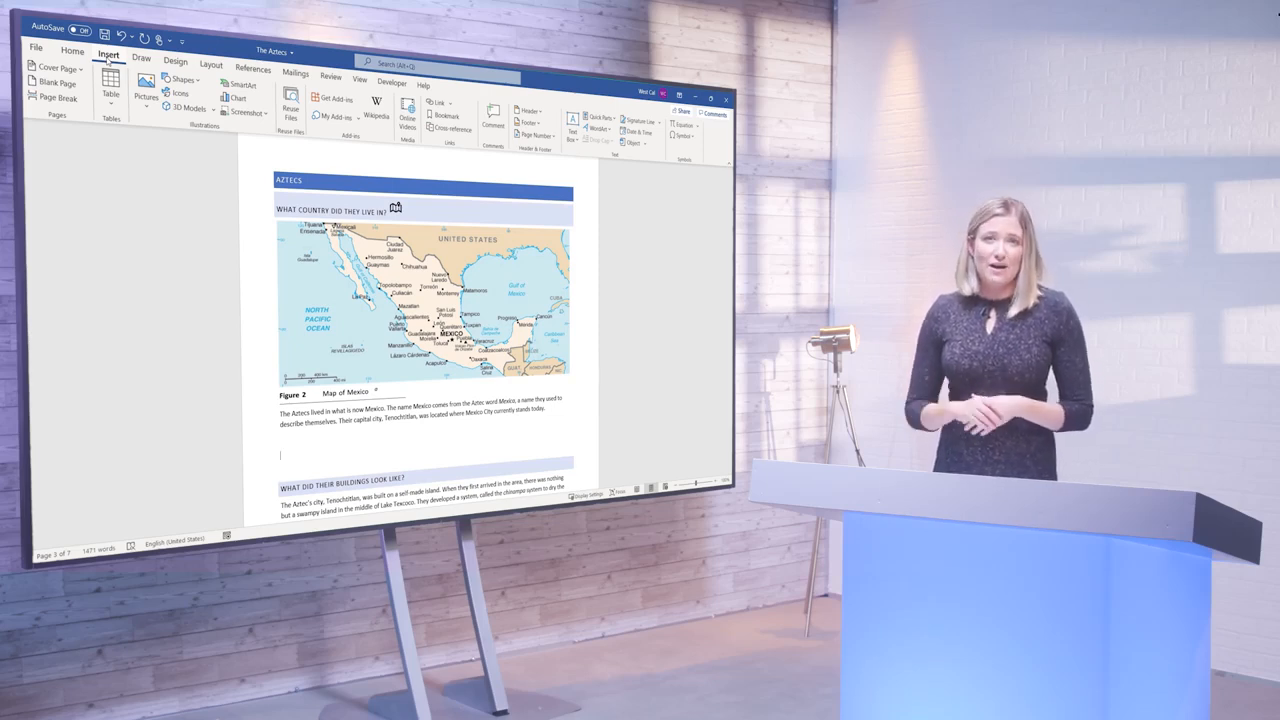
pyautogui.click(247, 112)
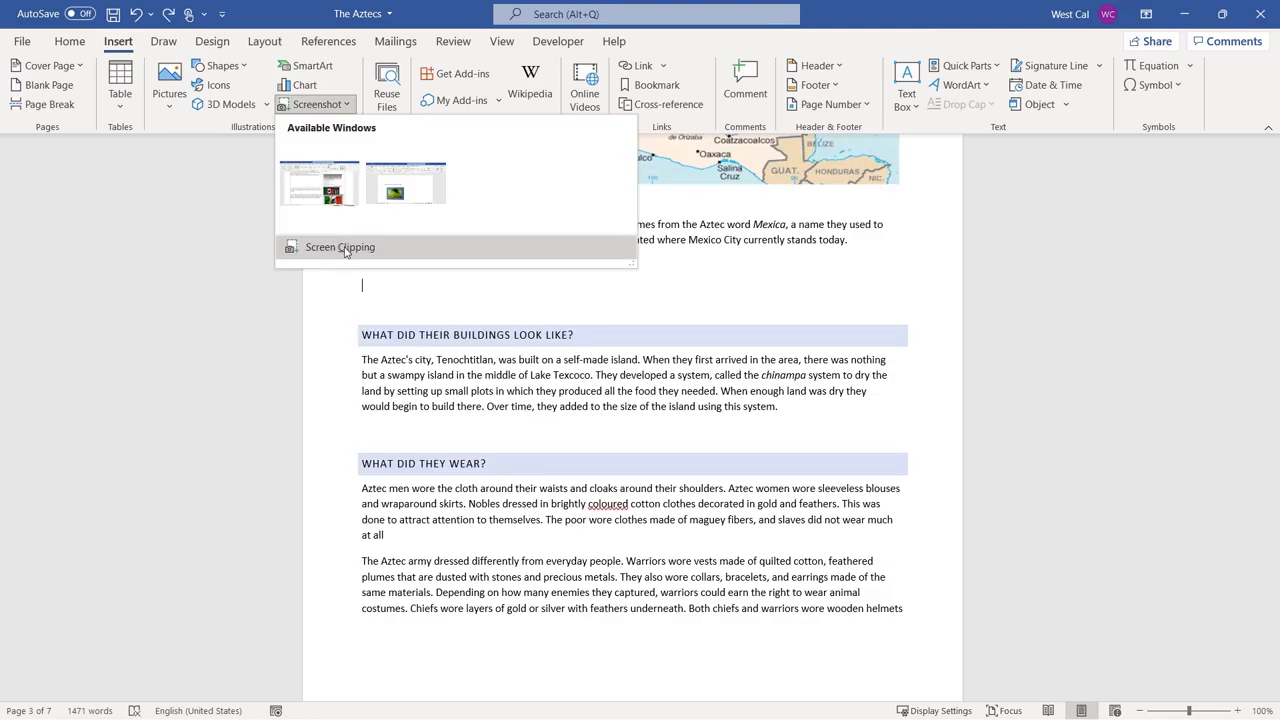
pyautogui.click(343, 248)
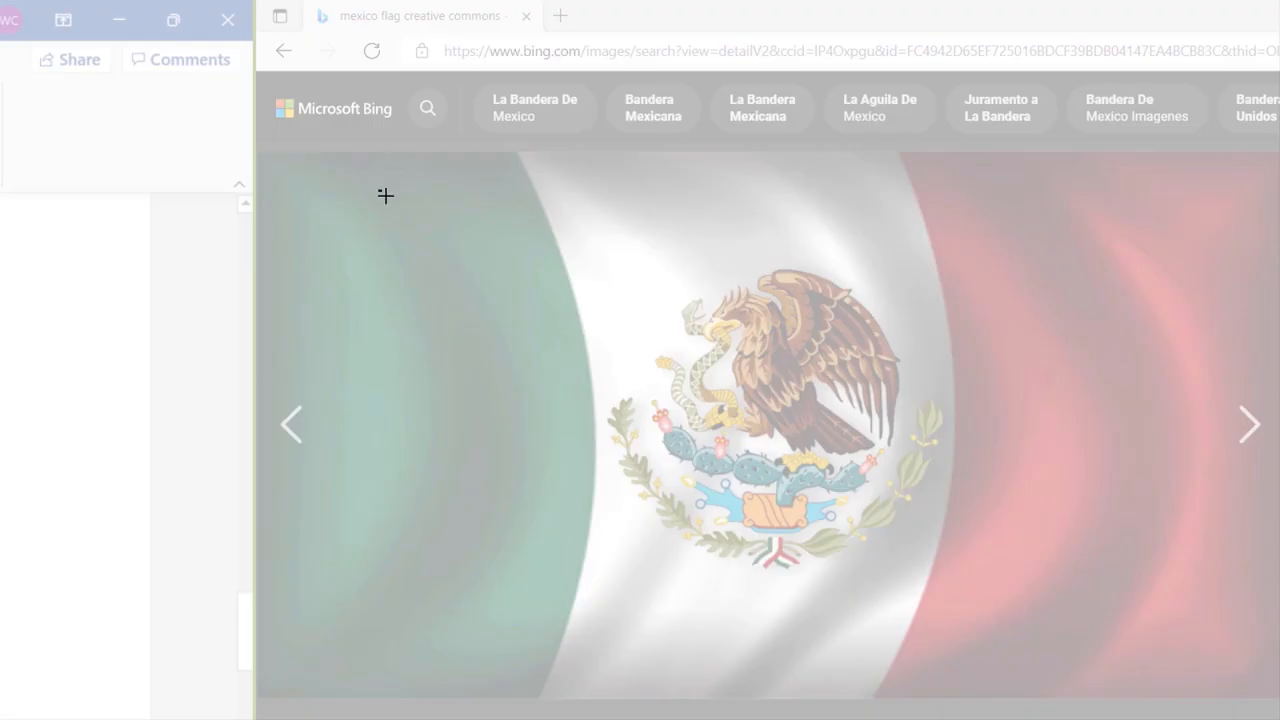
pyautogui.moveTo(378, 189); pyautogui.dragTo(1209, 645)
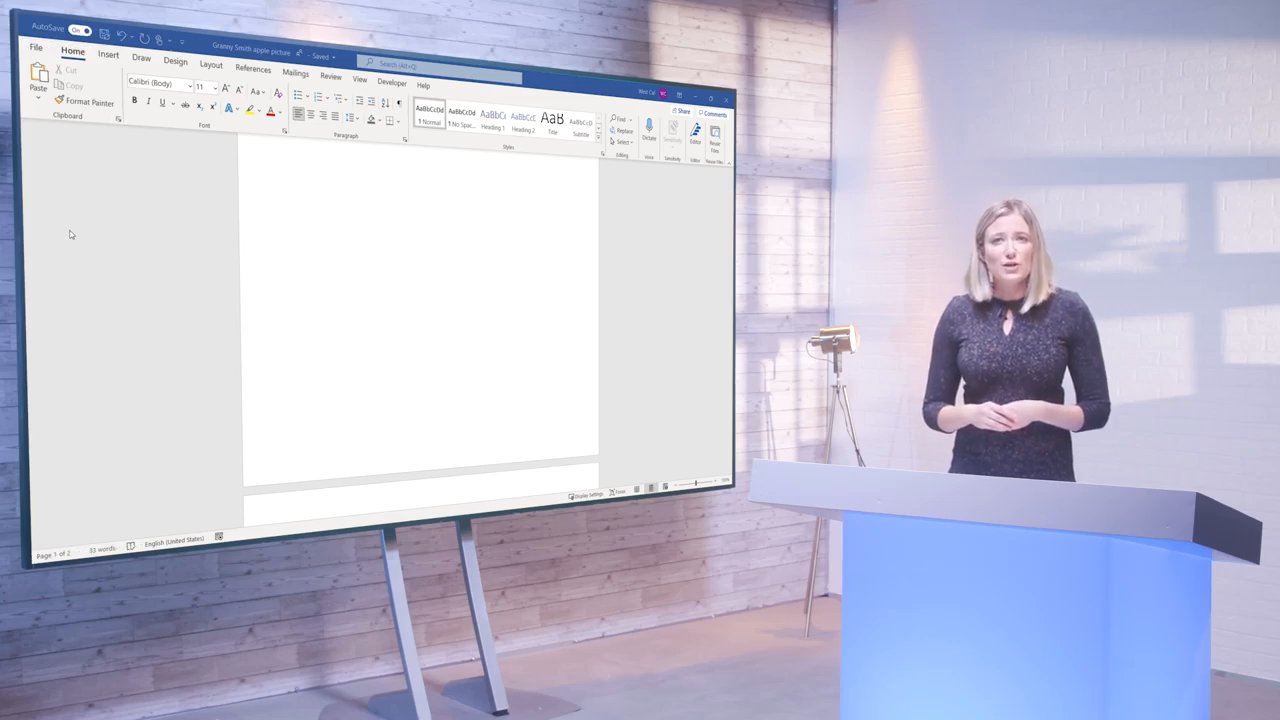
# In the Granny Smith apple picture document, search the online pictures for "apple".
pyautogui.click(108, 54)
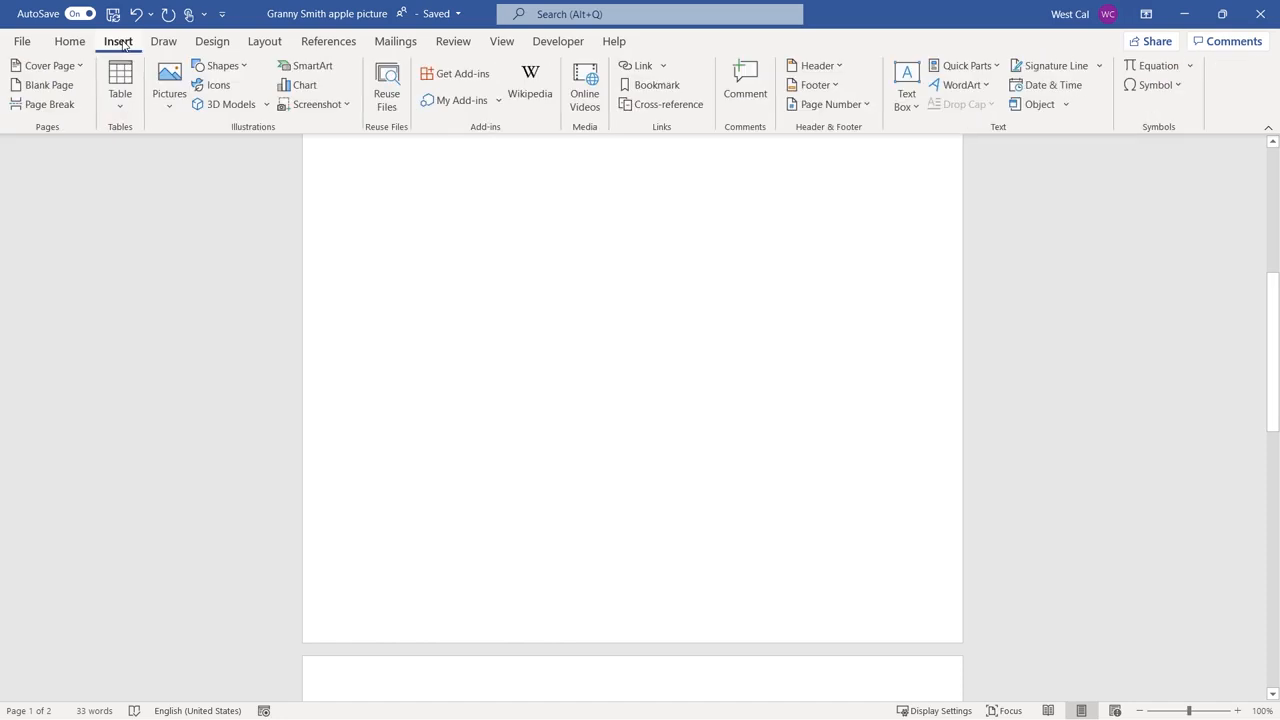
pyautogui.click(169, 108)
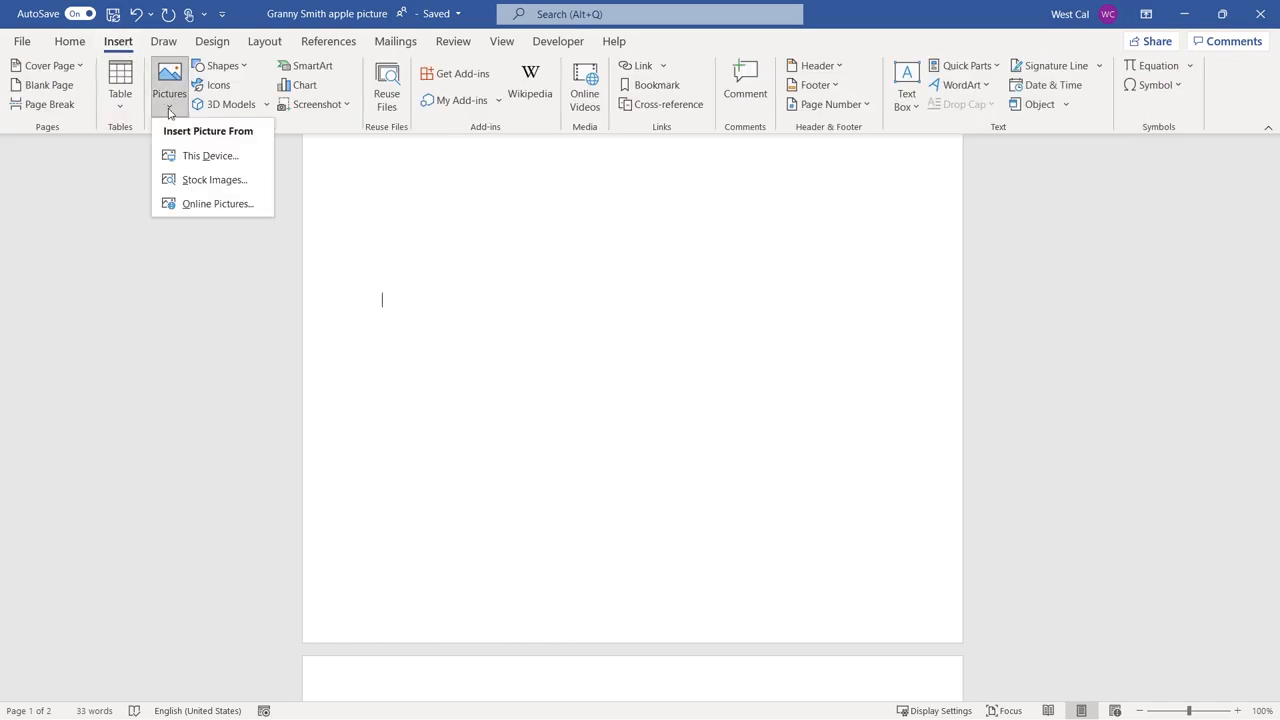
pyautogui.click(183, 207)
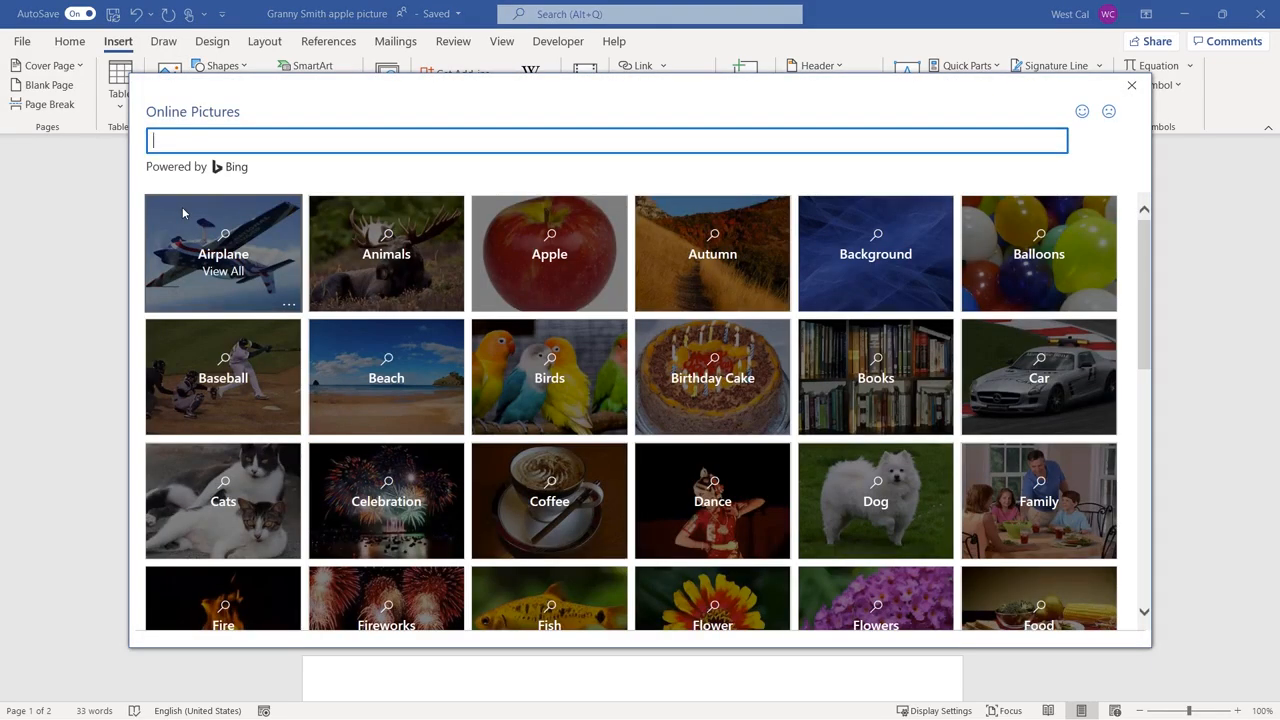
pyautogui.write('apple')
pyautogui.press('Return')
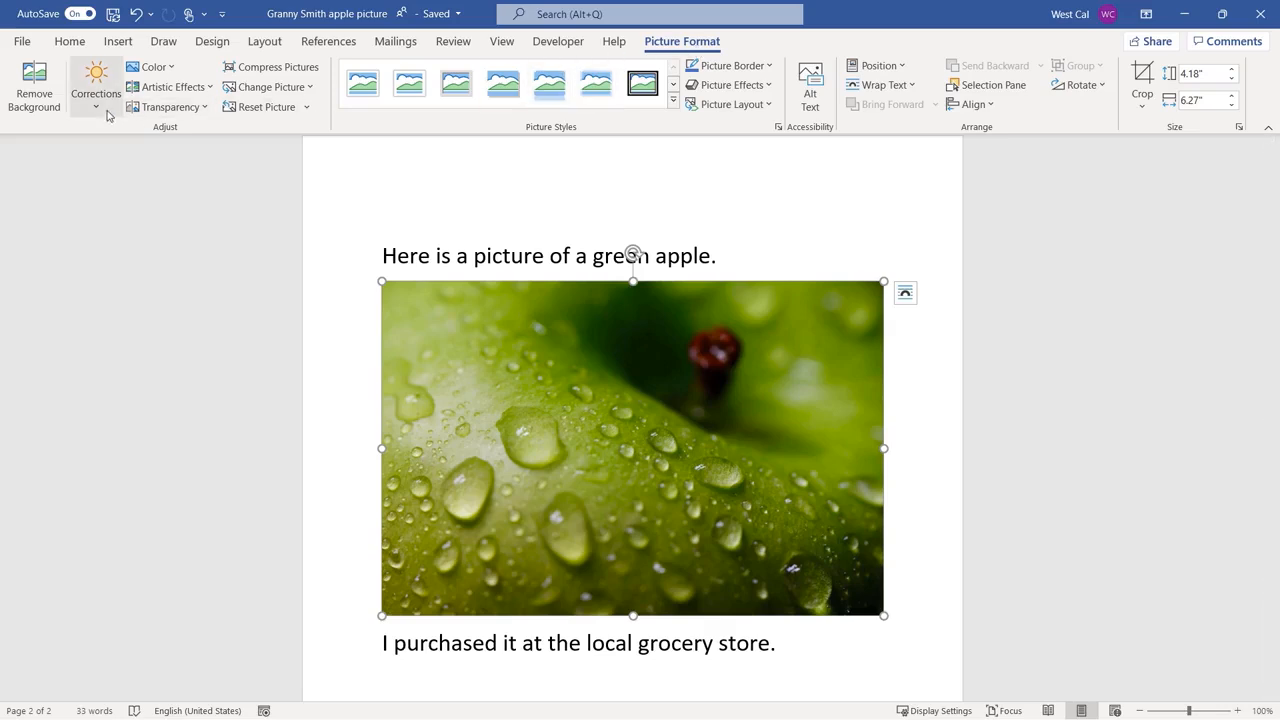
# Try removing the green apple picture's background with the automatic selection, and undo the removal.
pyautogui.click(30, 95)
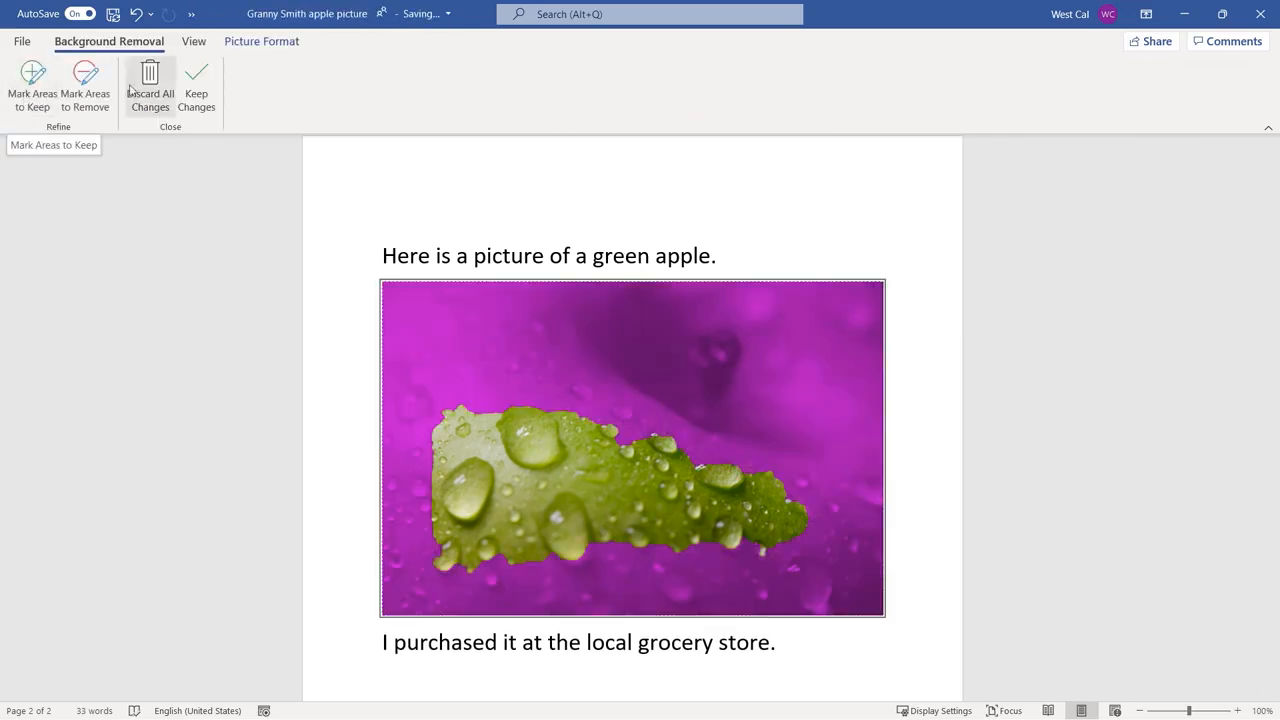
pyautogui.click(196, 90)
pyautogui.click(136, 14)
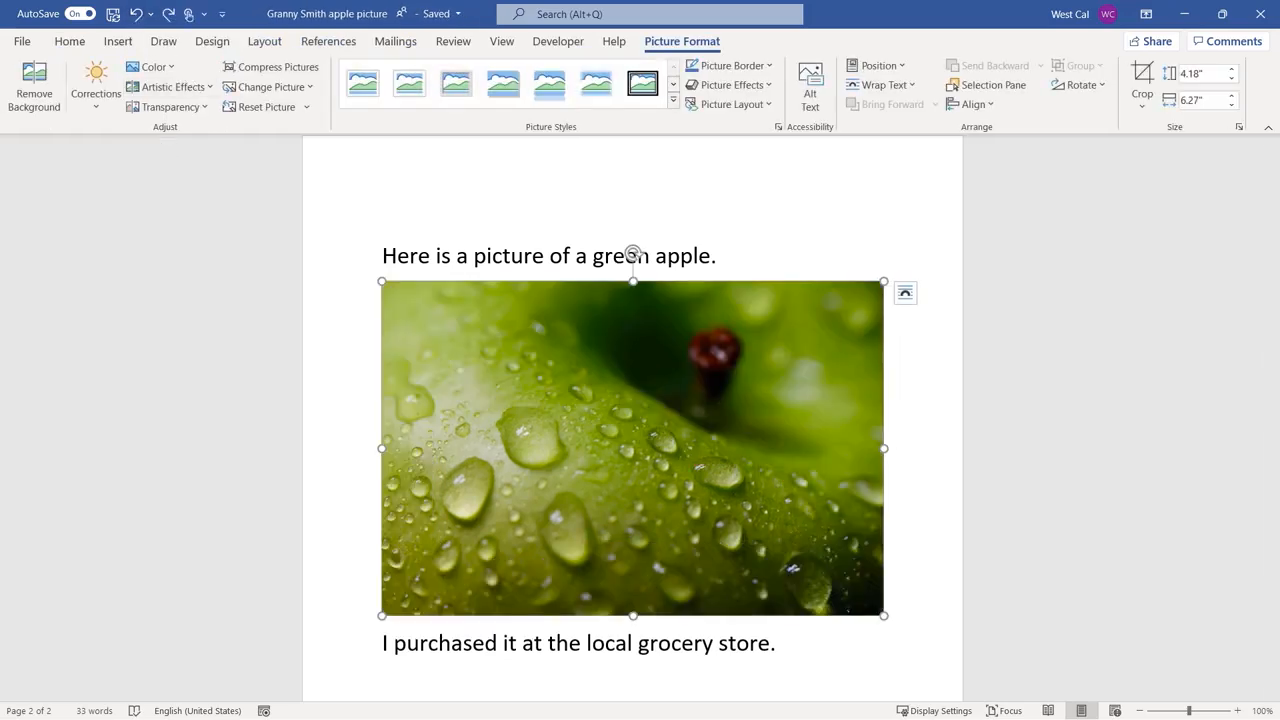
# Examine the correction, color, artistic effect and transparency options for the green apple picture.
pyautogui.click(103, 117)
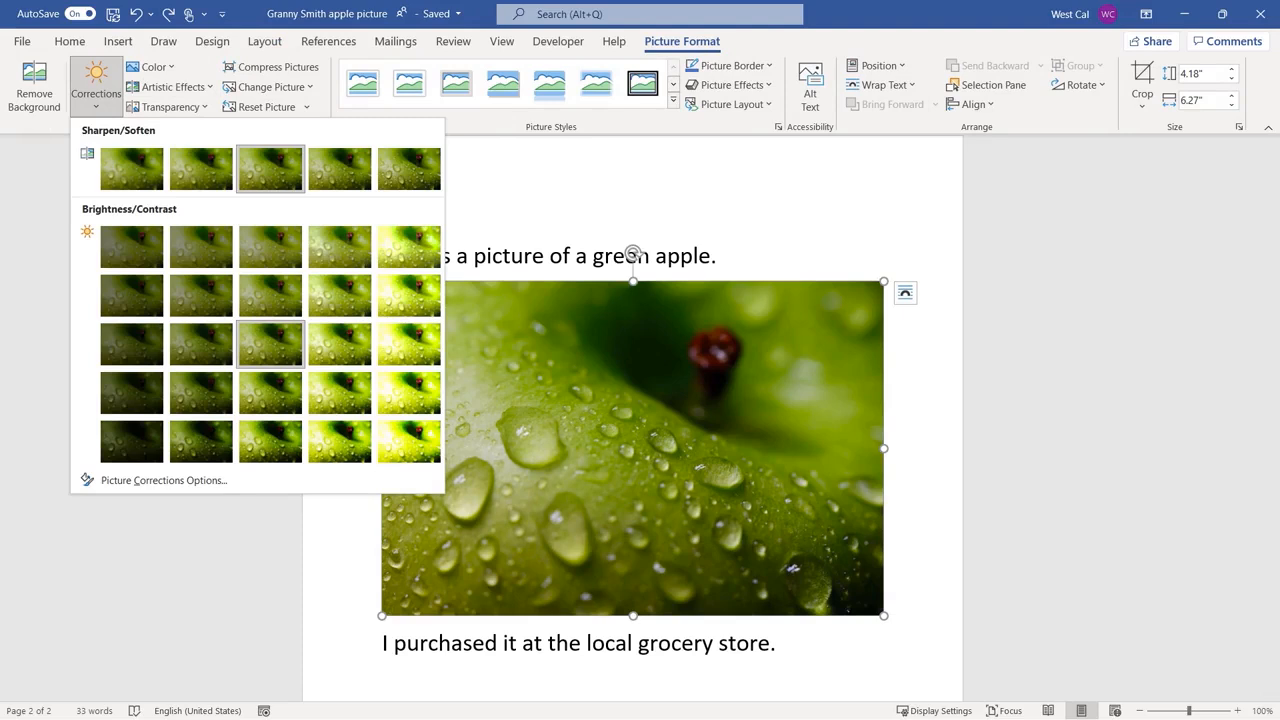
pyautogui.click(170, 68)
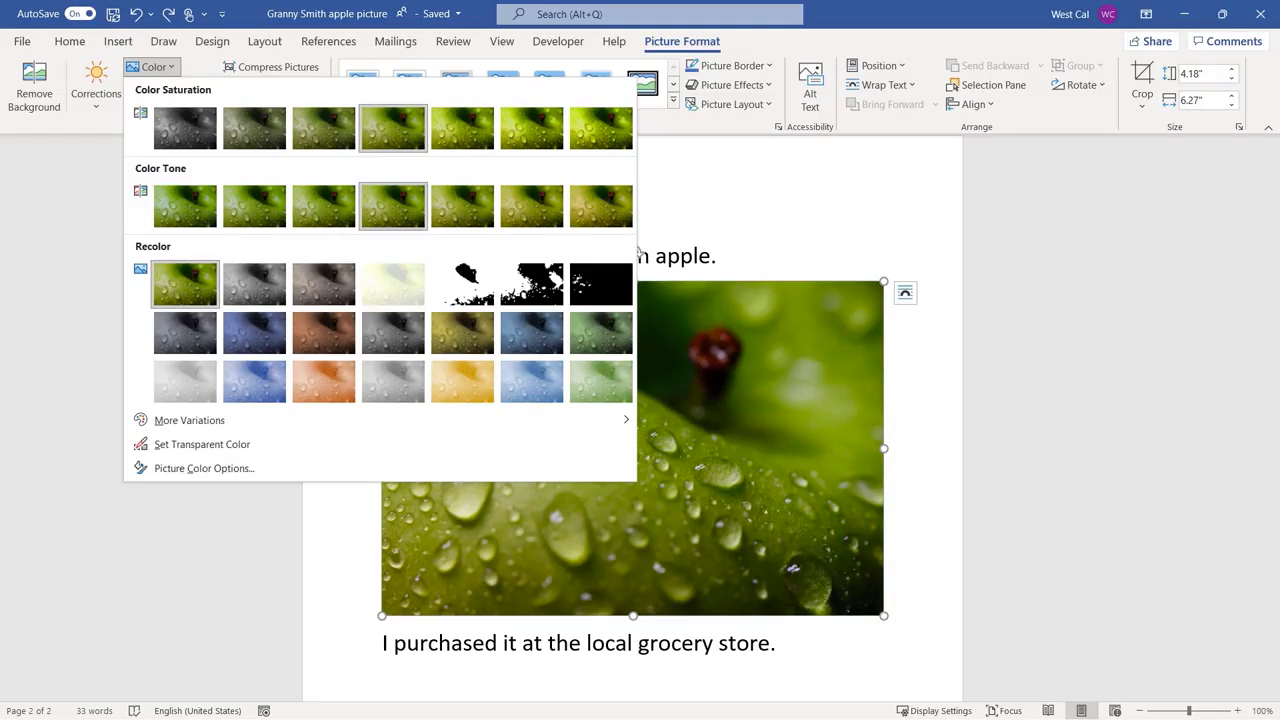
pyautogui.click(175, 69)
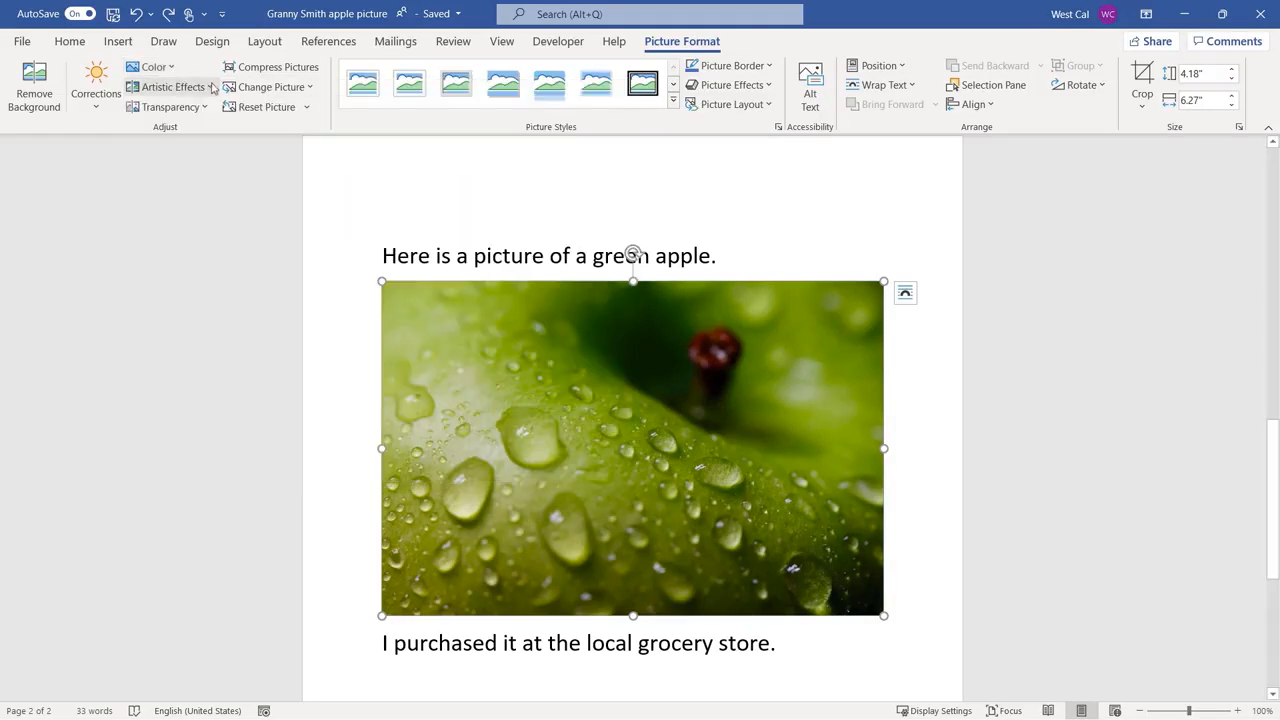
pyautogui.click(210, 86)
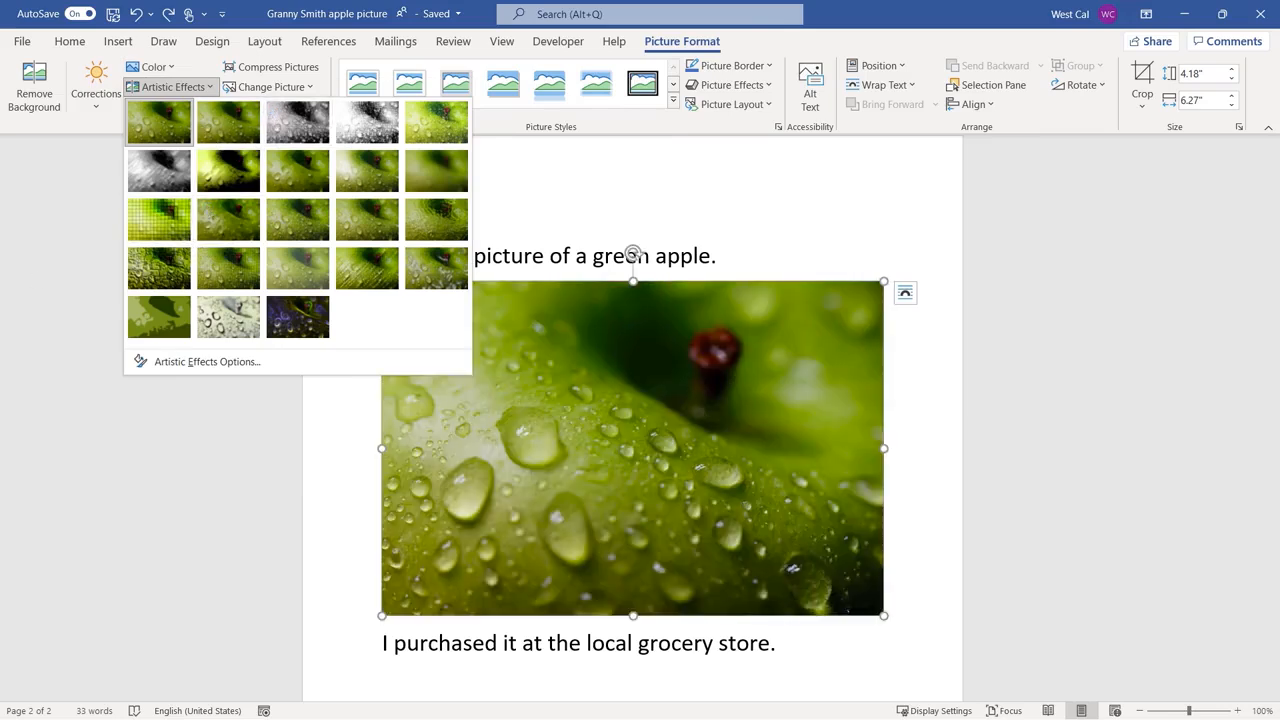
pyautogui.click(77, 191)
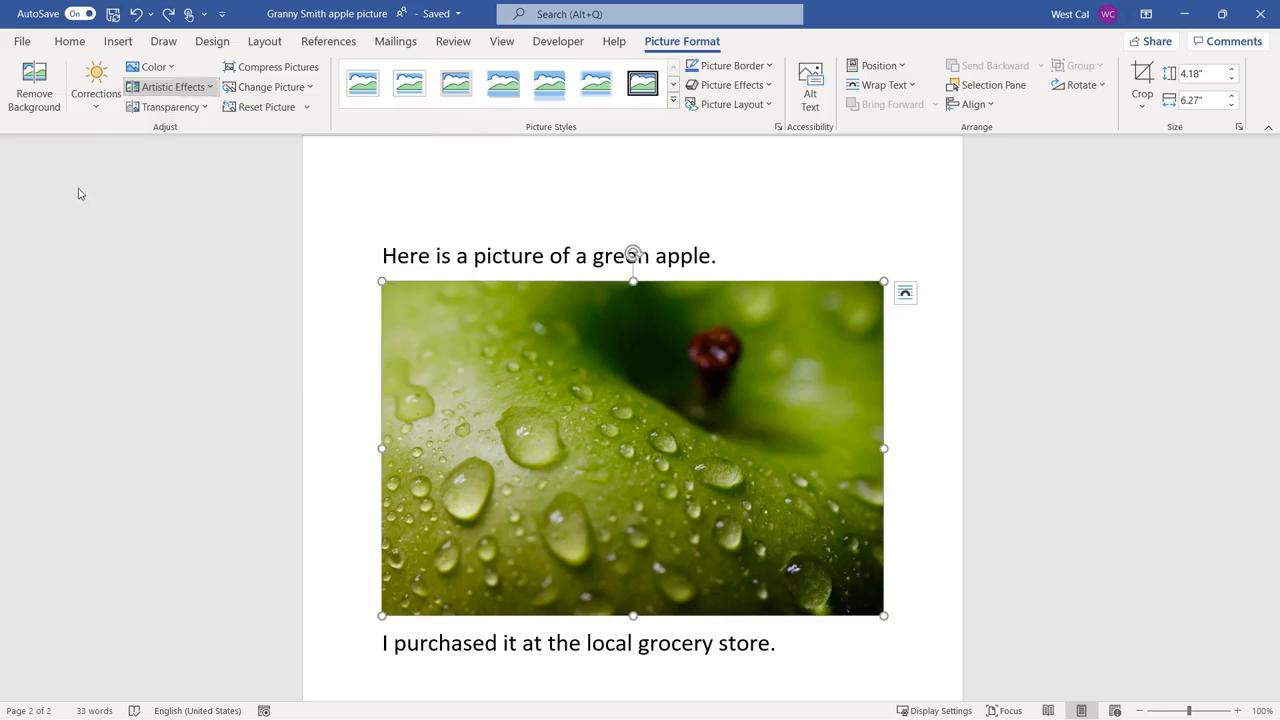
pyautogui.click(201, 107)
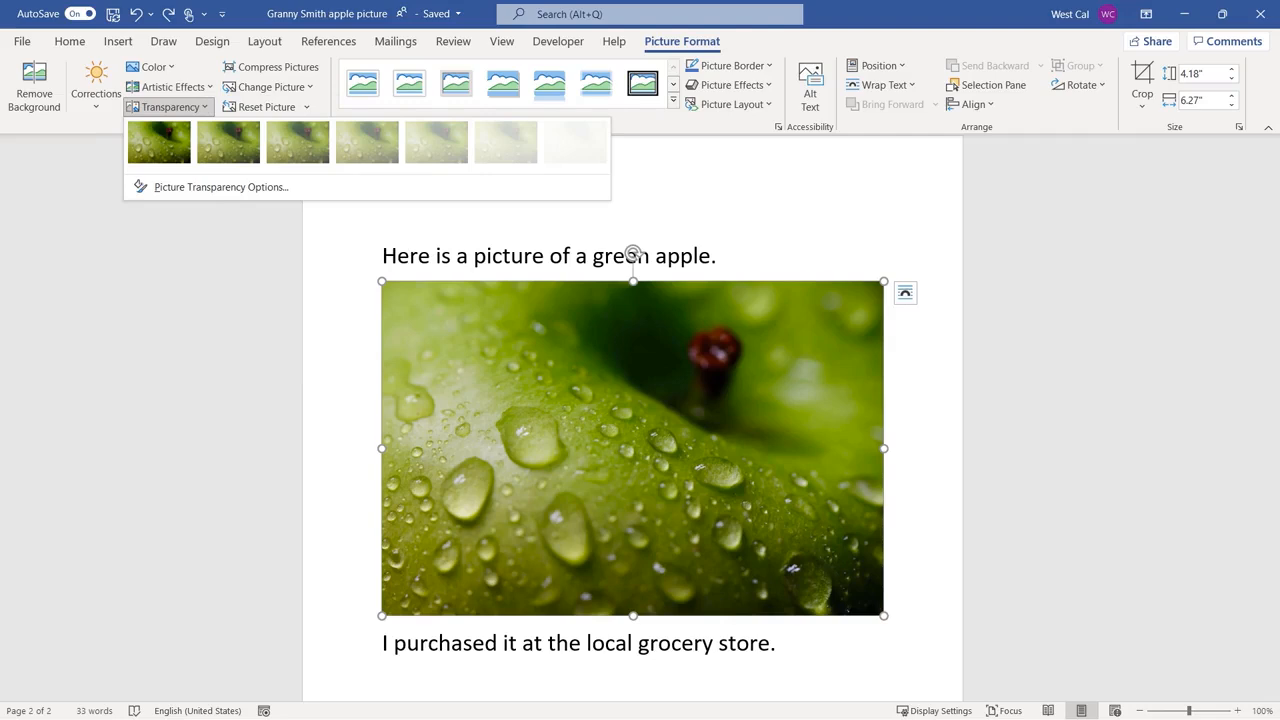
pyautogui.click(507, 480)
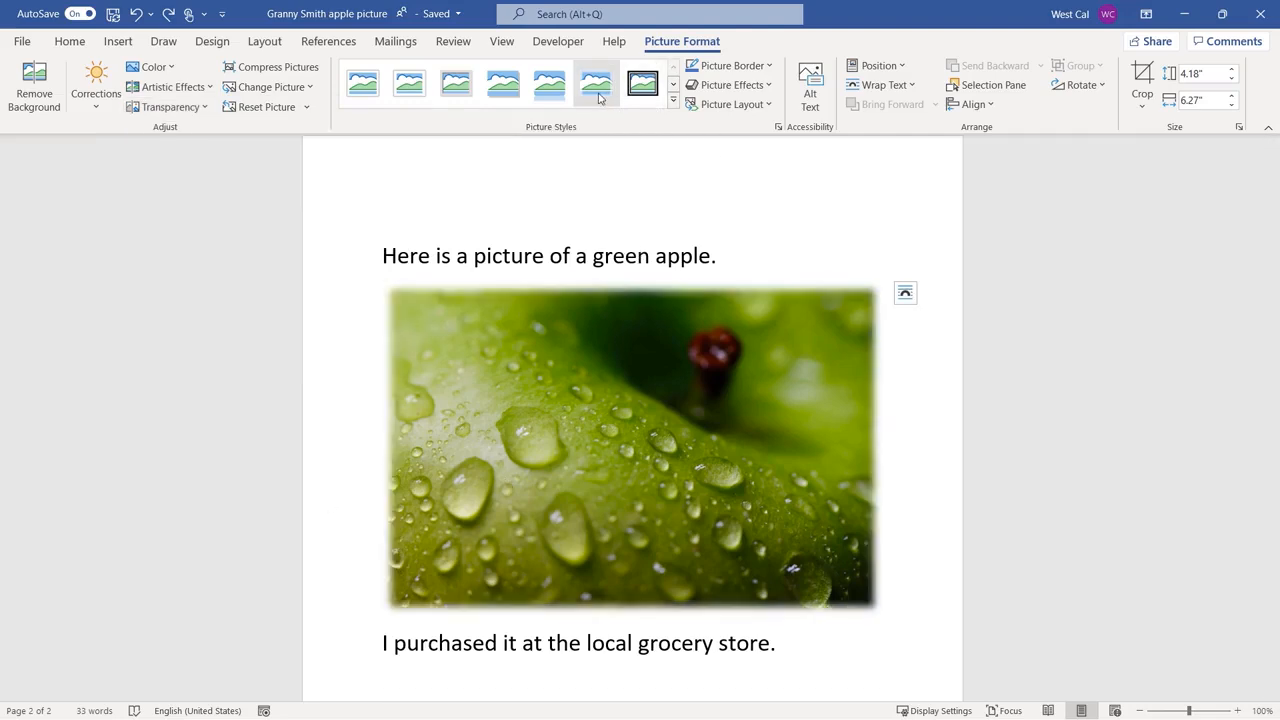
# Apply the Metal Rounded Rectangle style to the apple picture and color its border Light Gray, Background 2, Darker 25%.
pyautogui.click(673, 100)
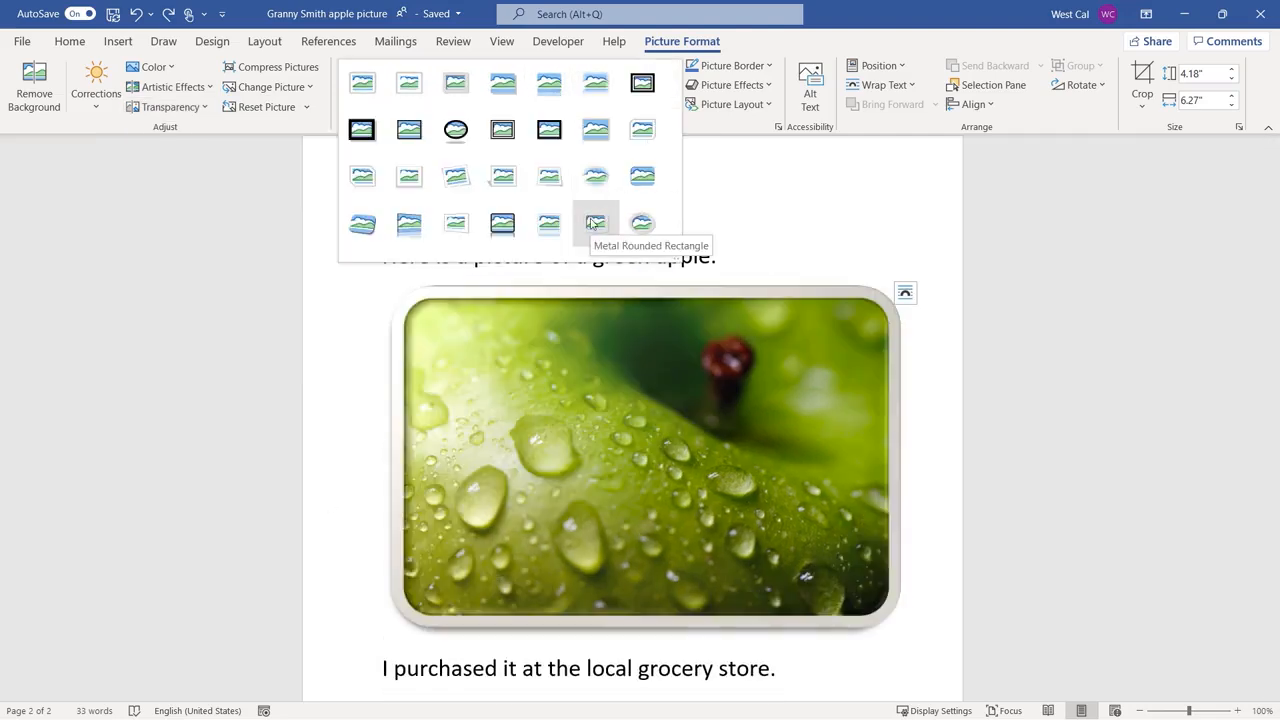
pyautogui.click(595, 222)
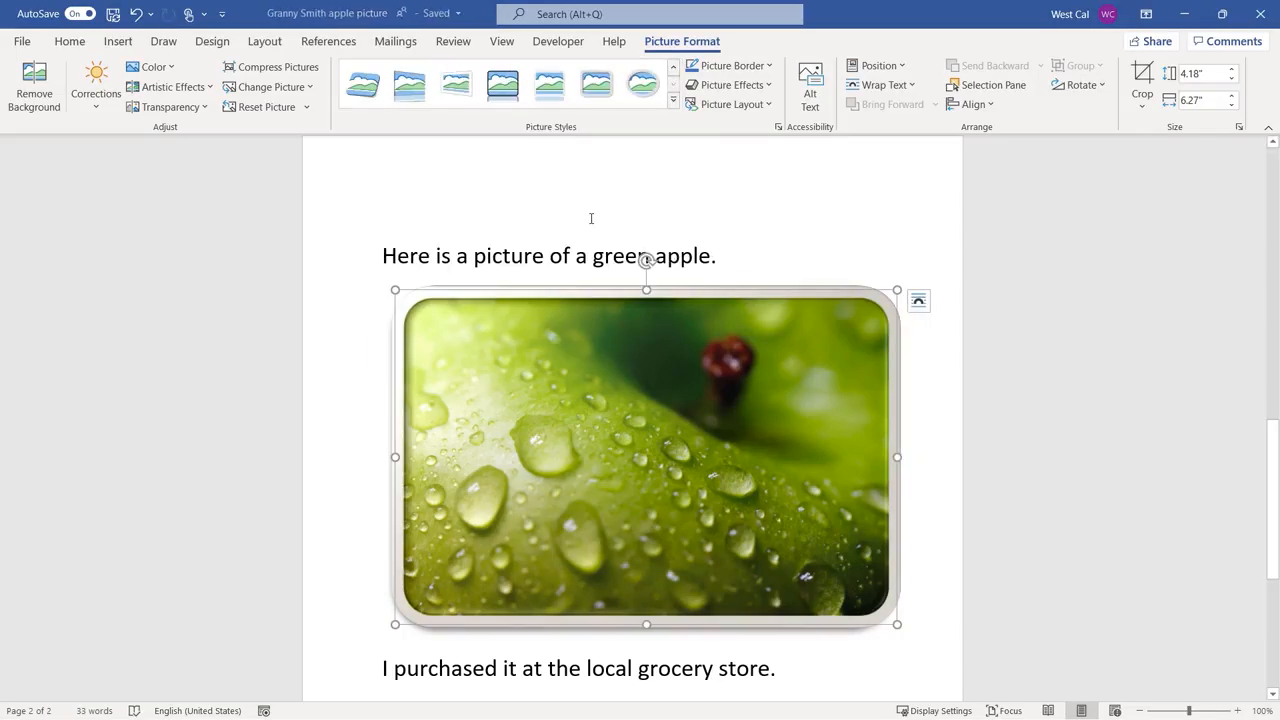
pyautogui.click(733, 66)
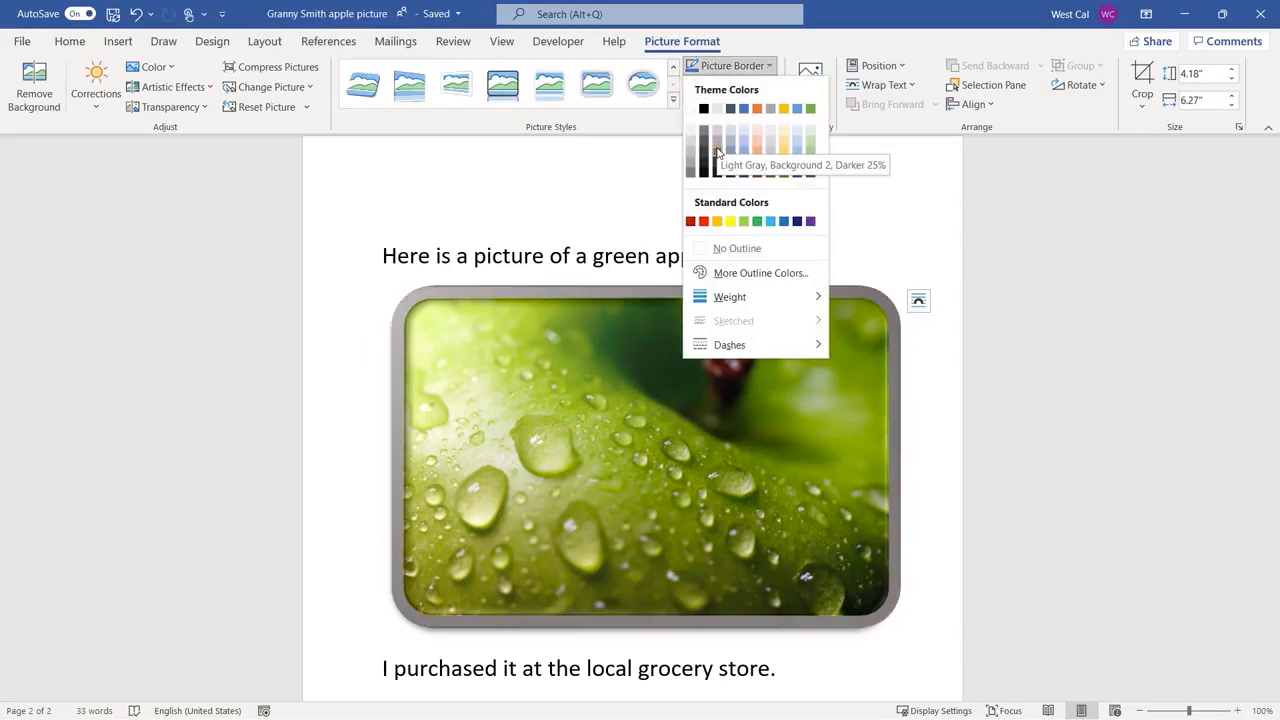
pyautogui.click(717, 150)
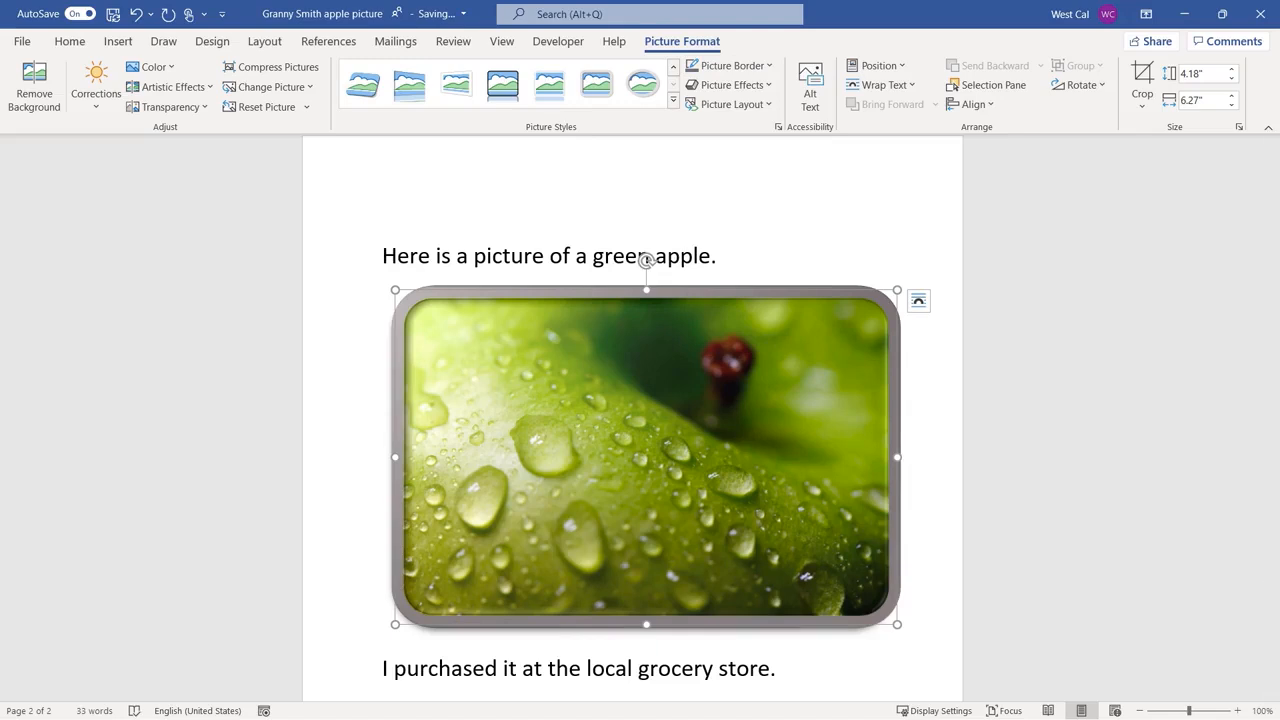
# Preview reflection and glow effects on the green apple picture, and apply a bevel effect to it.
pyautogui.click(732, 85)
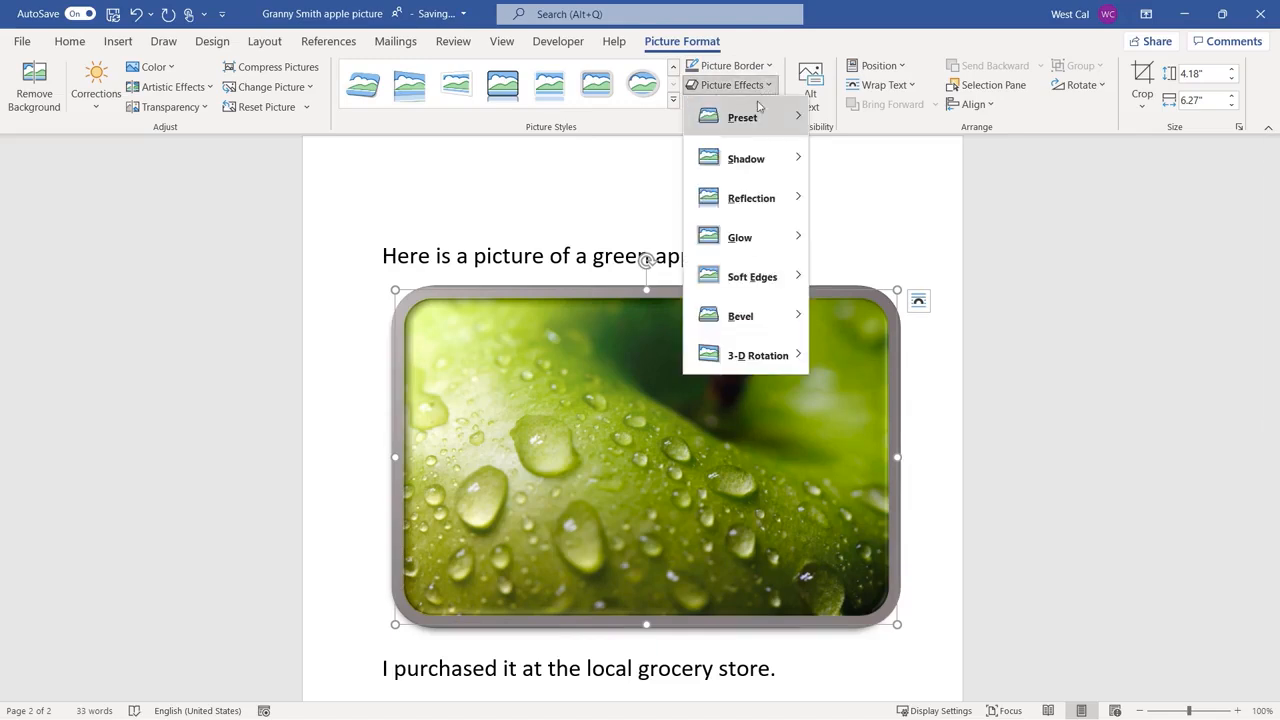
pyautogui.moveTo(746, 158)
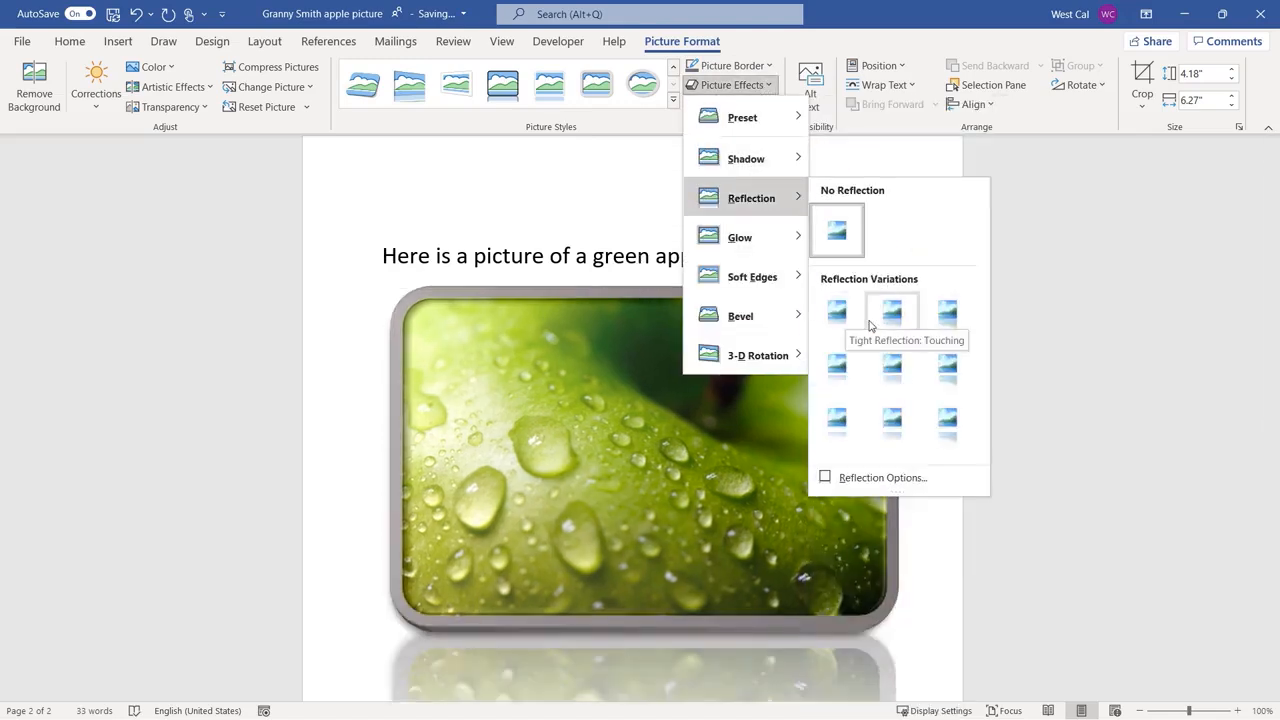
pyautogui.moveTo(797, 248)
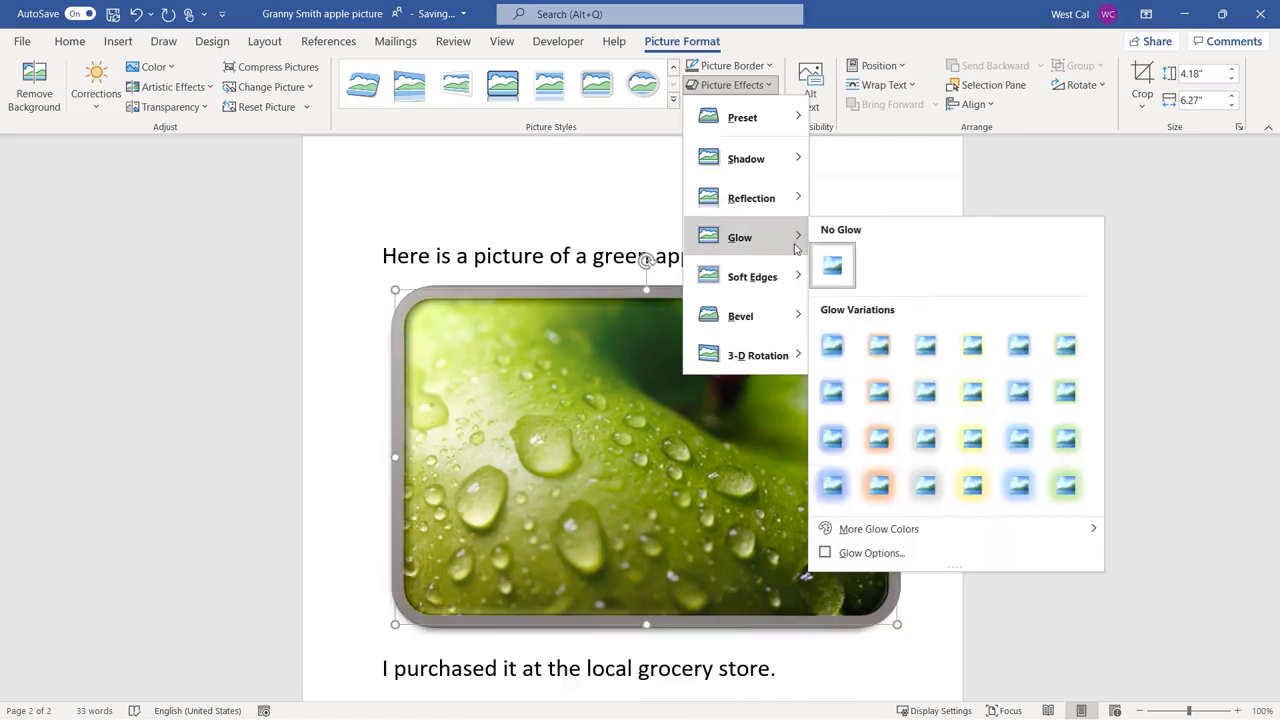
pyautogui.moveTo(801, 304)
pyautogui.click(838, 421)
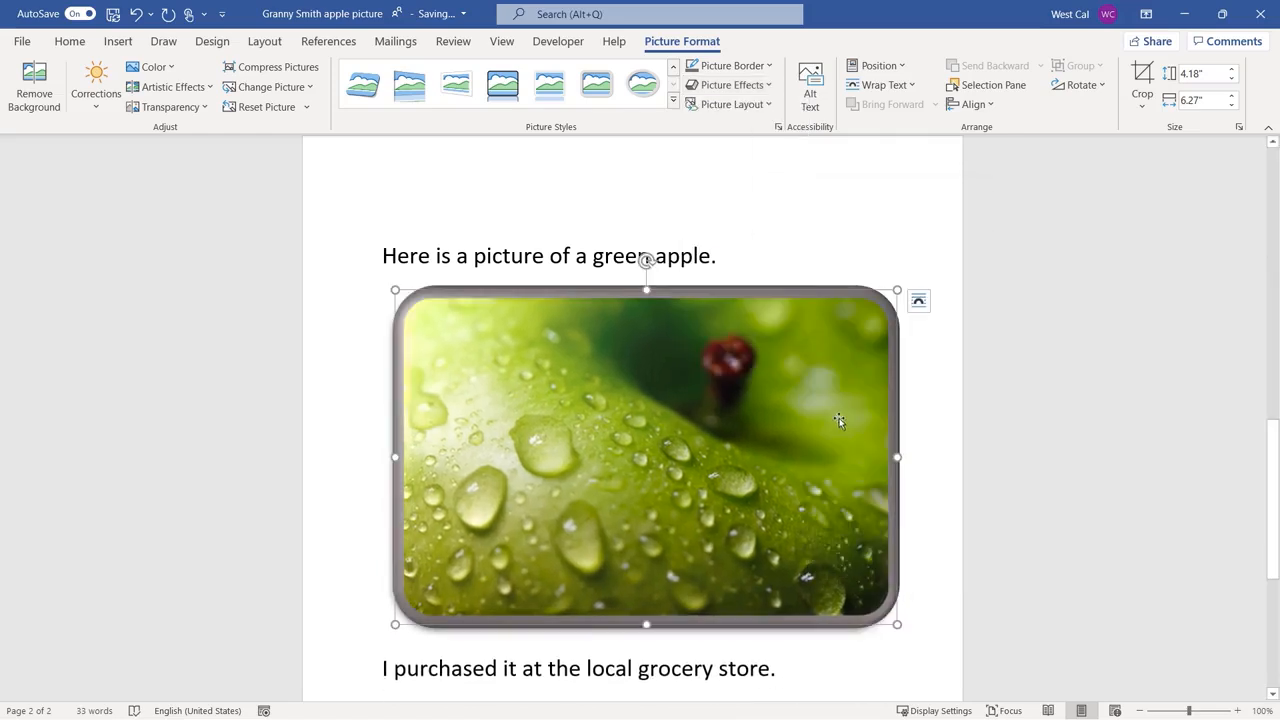
# Replace the apple picture's alt text with "green apple" and close the alt text editor.
pyautogui.click(810, 90)
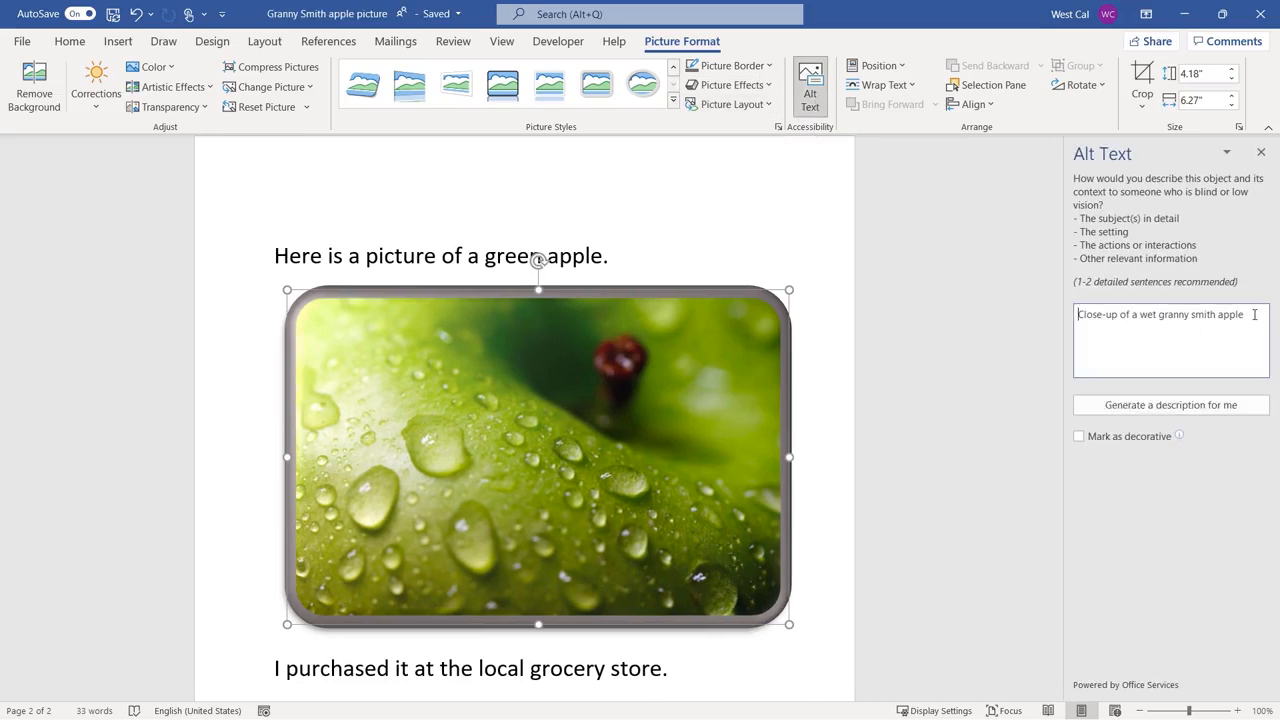
pyautogui.write('G')
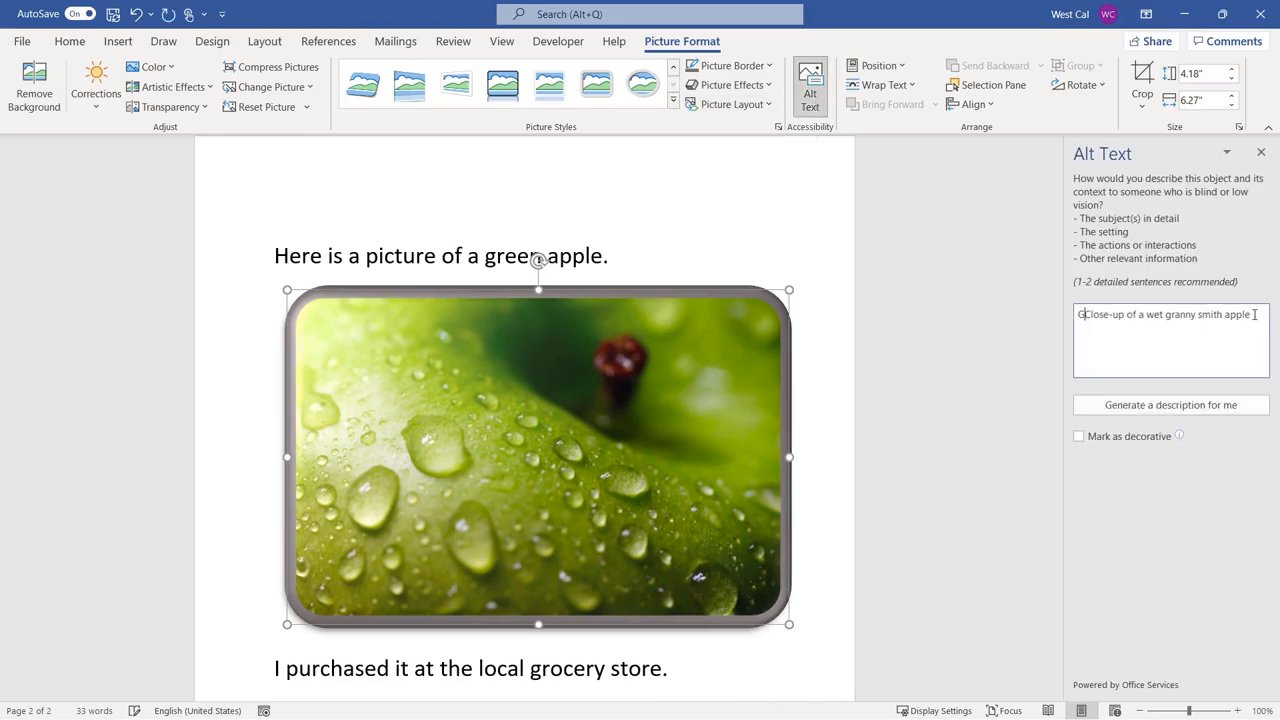
pyautogui.hotkey('ctrl', 'a')
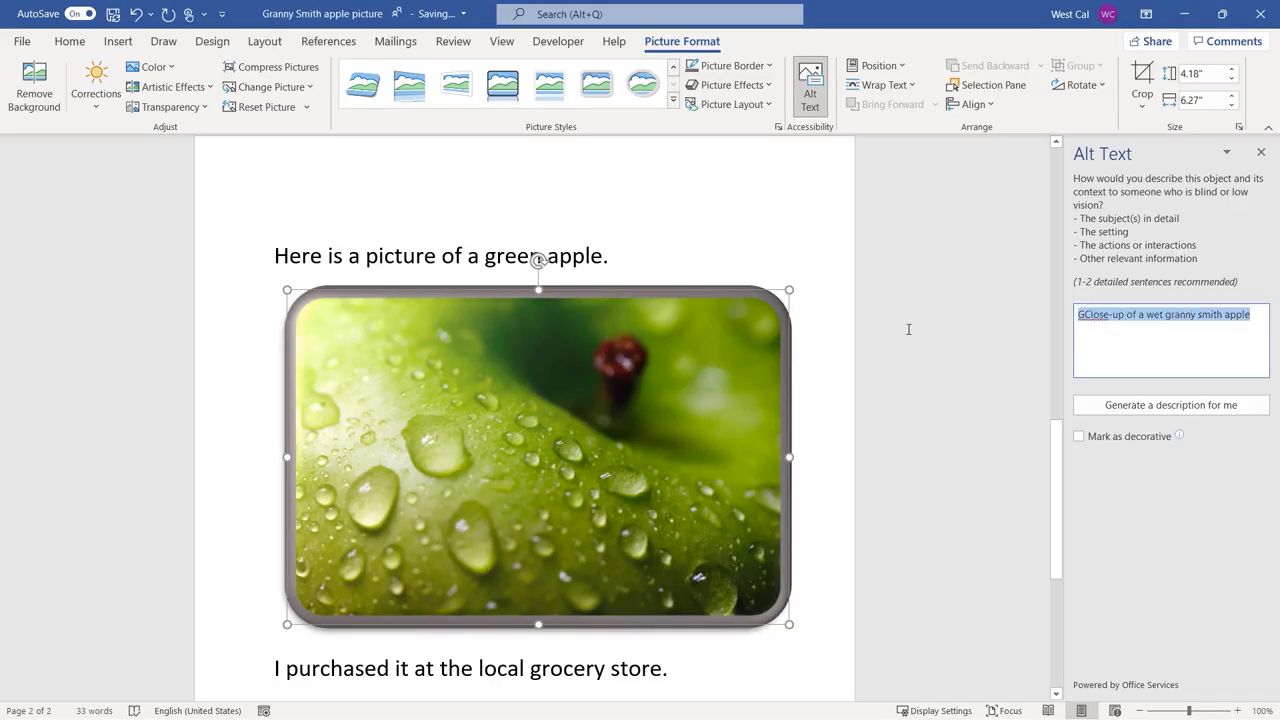
pyautogui.write('green app')
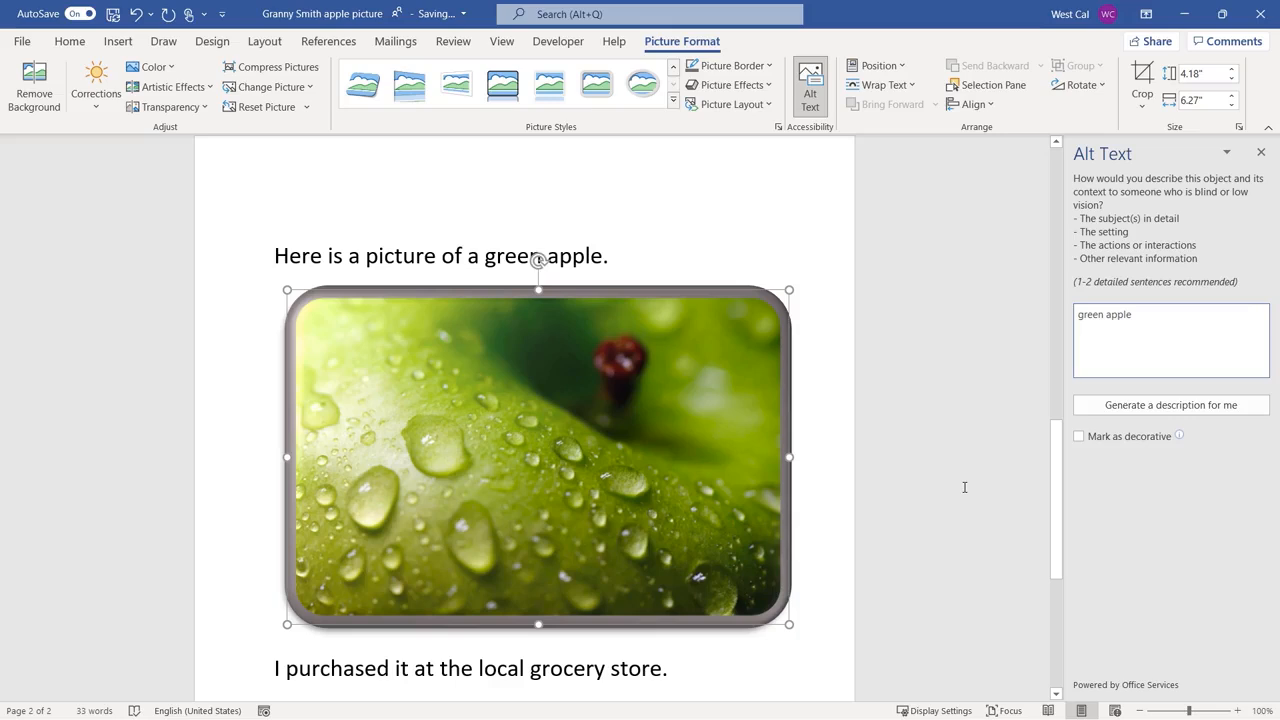
pyautogui.click(965, 487)
pyautogui.click(1261, 153)
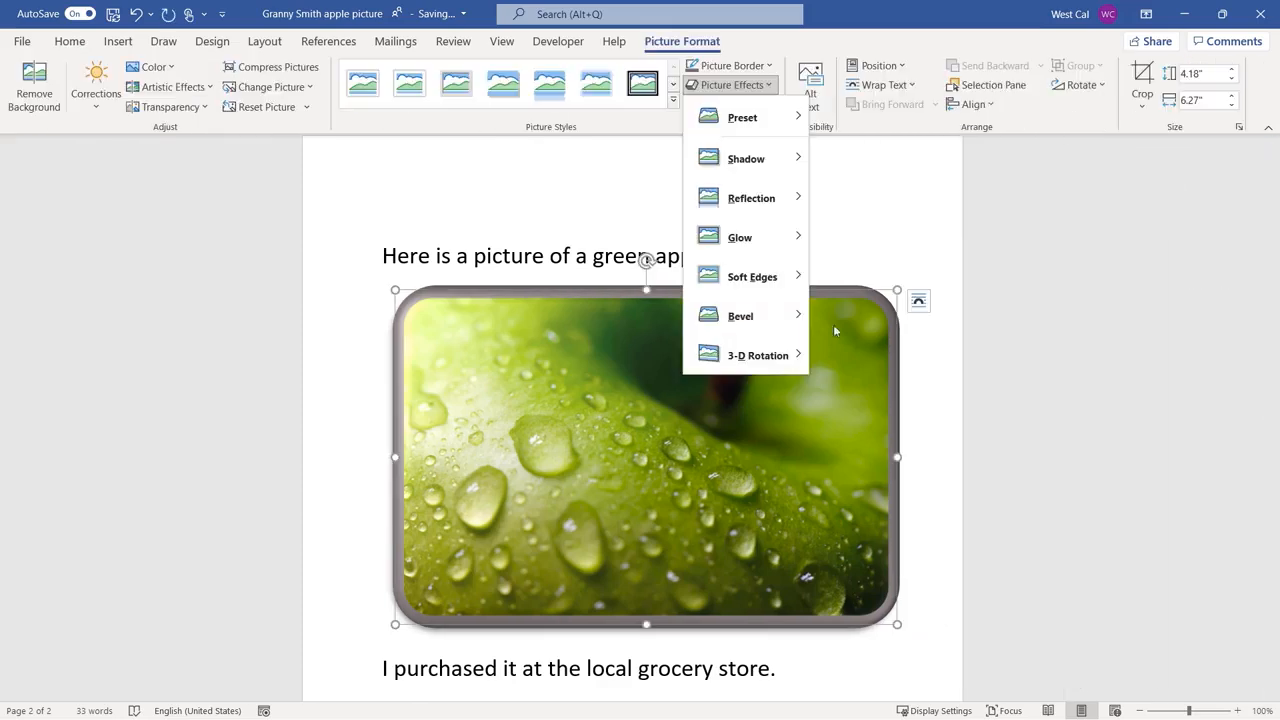
# Apply a perspective 3-D rotation to the apple picture so that its right side recedes.
pyautogui.moveTo(763, 356)
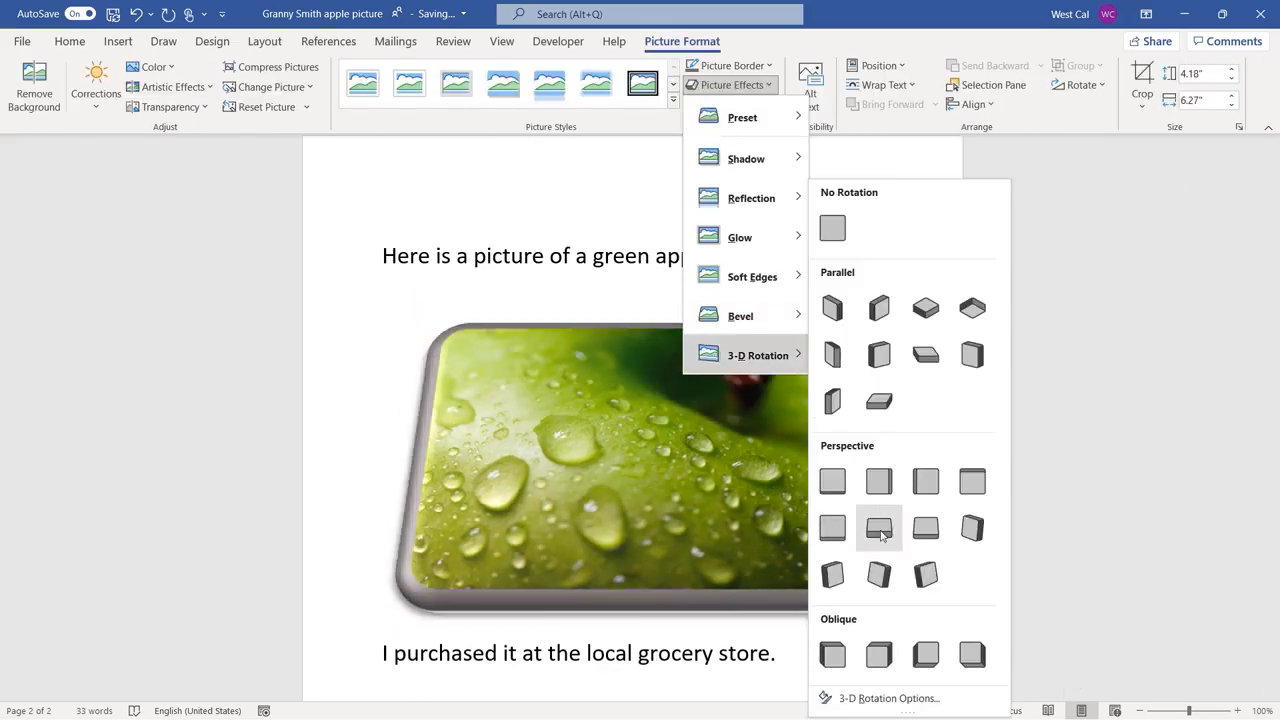
pyautogui.click(919, 497)
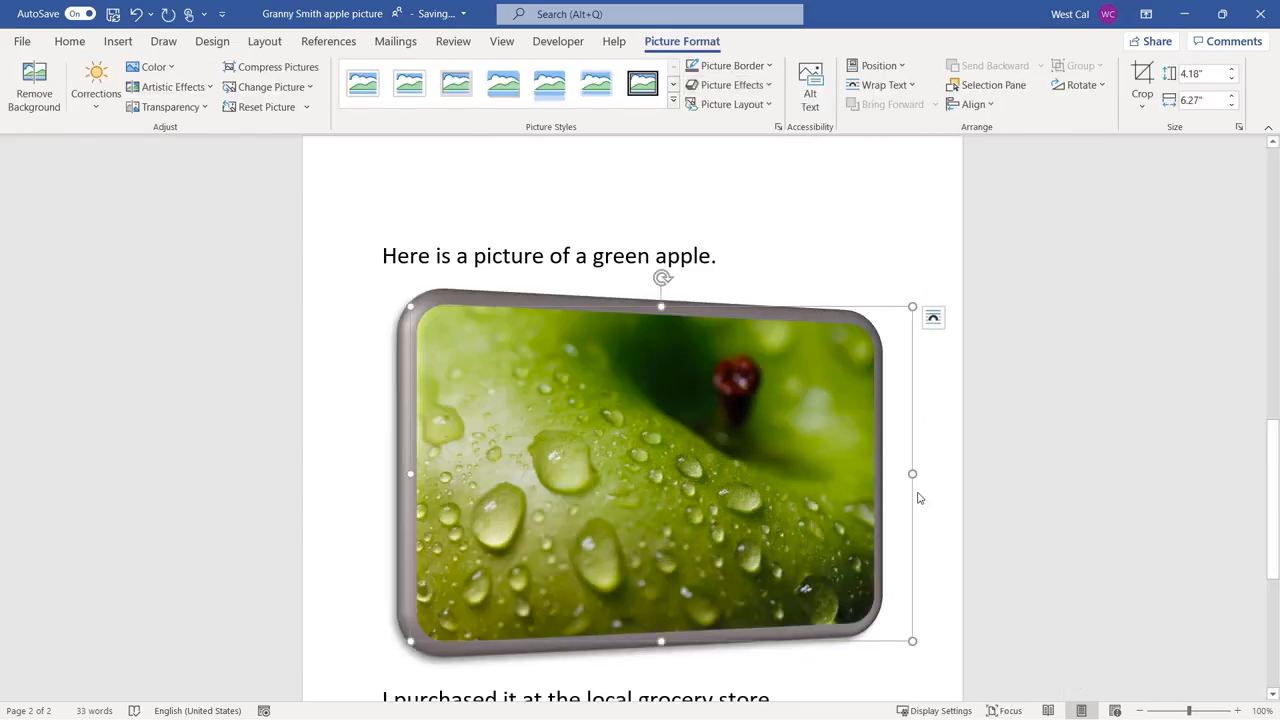
# Examine the position, text wrapping and alignment options for the apple picture.
pyautogui.click(876, 65)
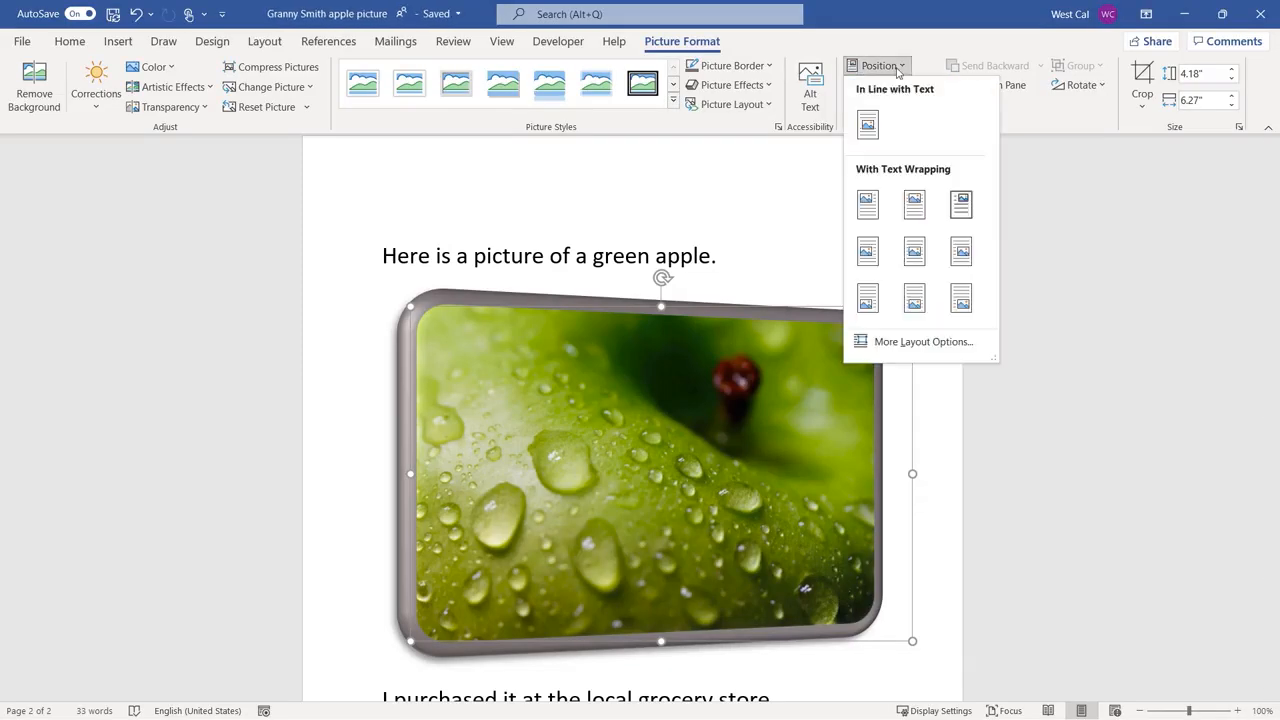
pyautogui.click(914, 253)
pyautogui.click(886, 85)
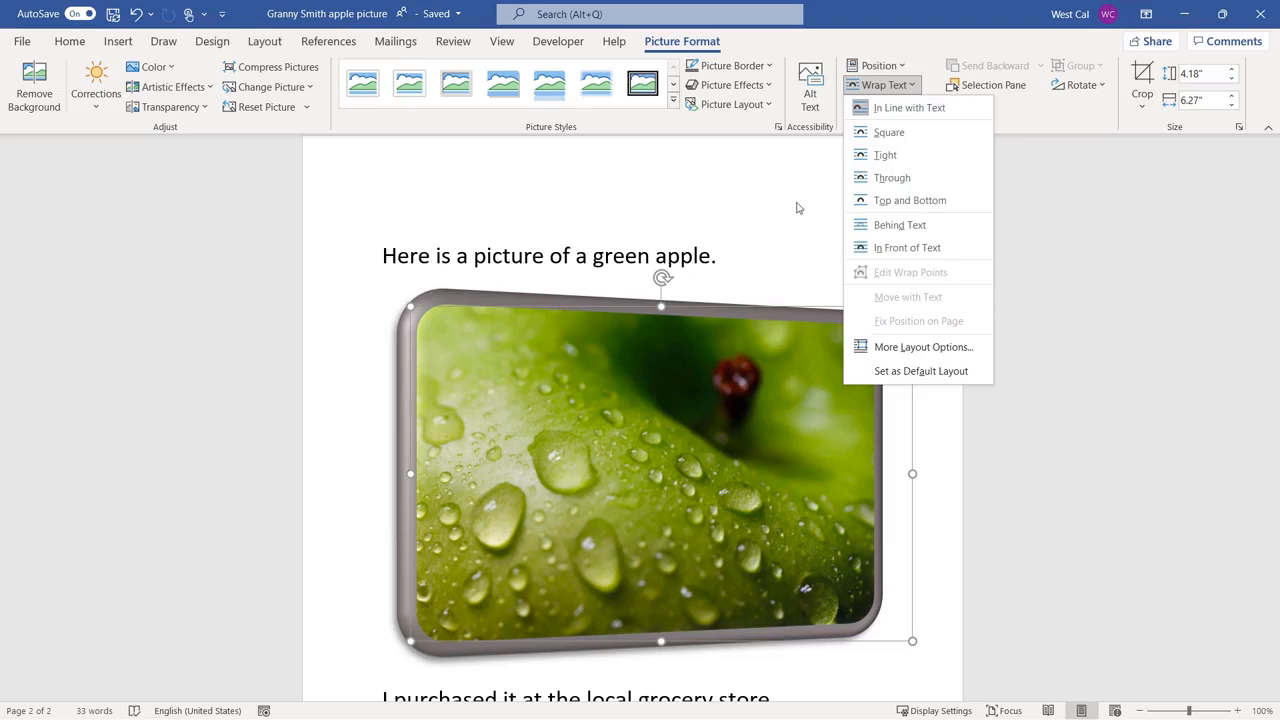
pyautogui.click(970, 104)
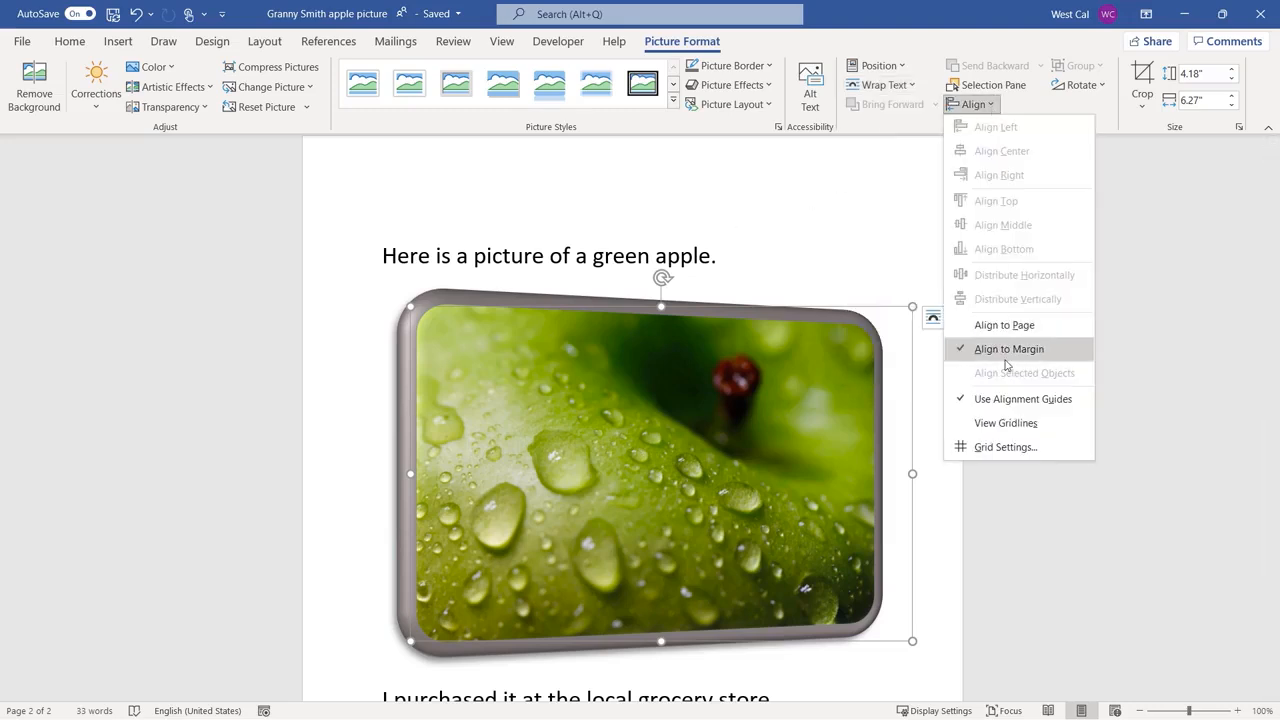
# Crop the apple picture inward from its upper-right corner to about 3.82" high and 5.96" wide.
pyautogui.click(1148, 106)
pyautogui.click(1158, 131)
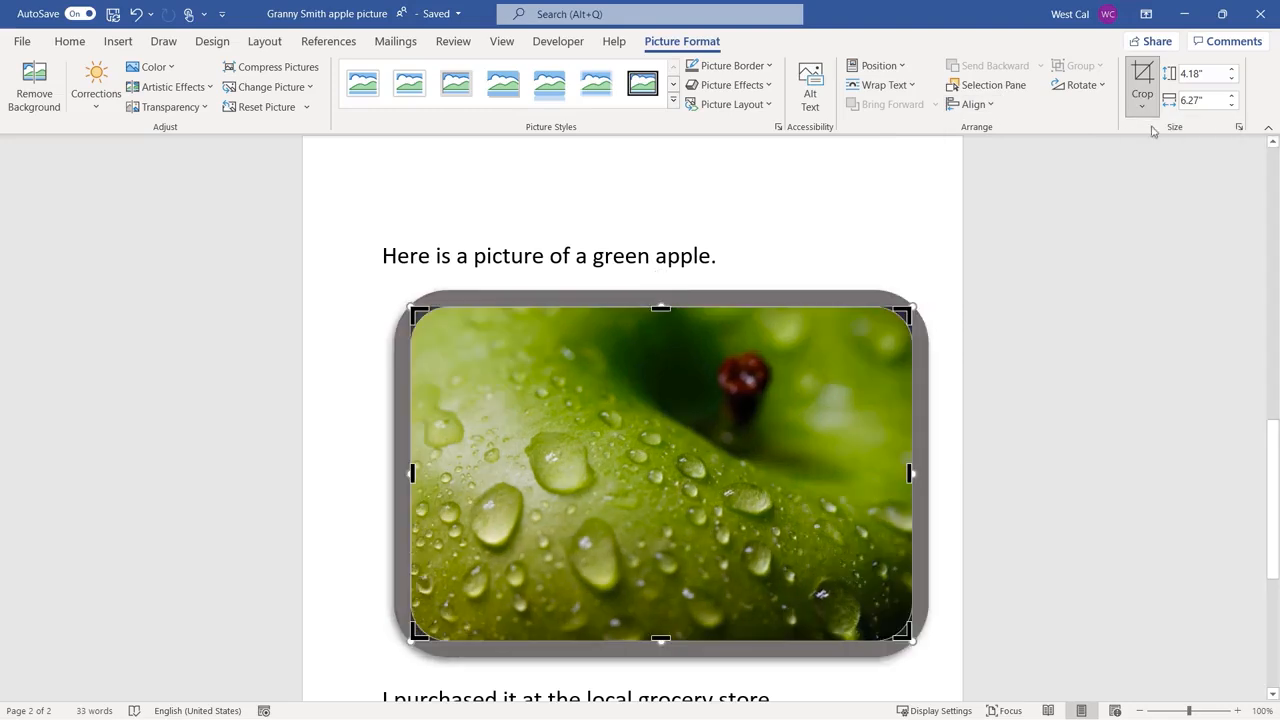
pyautogui.moveTo(904, 316); pyautogui.dragTo(885, 336)
pyautogui.click(1142, 78)
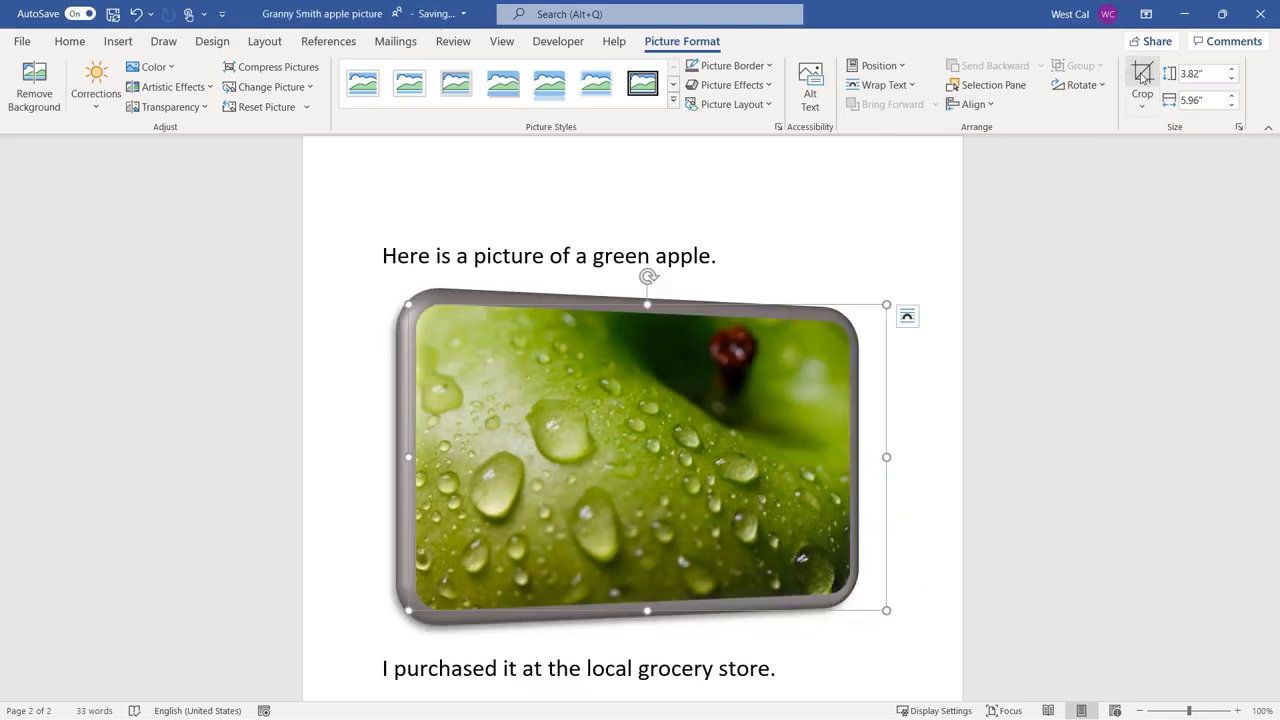
# Set the apple picture's height to 3.9", and shrink it proportionally from its lower-right corner to about two-thirds of that size.
pyautogui.click(1233, 73)
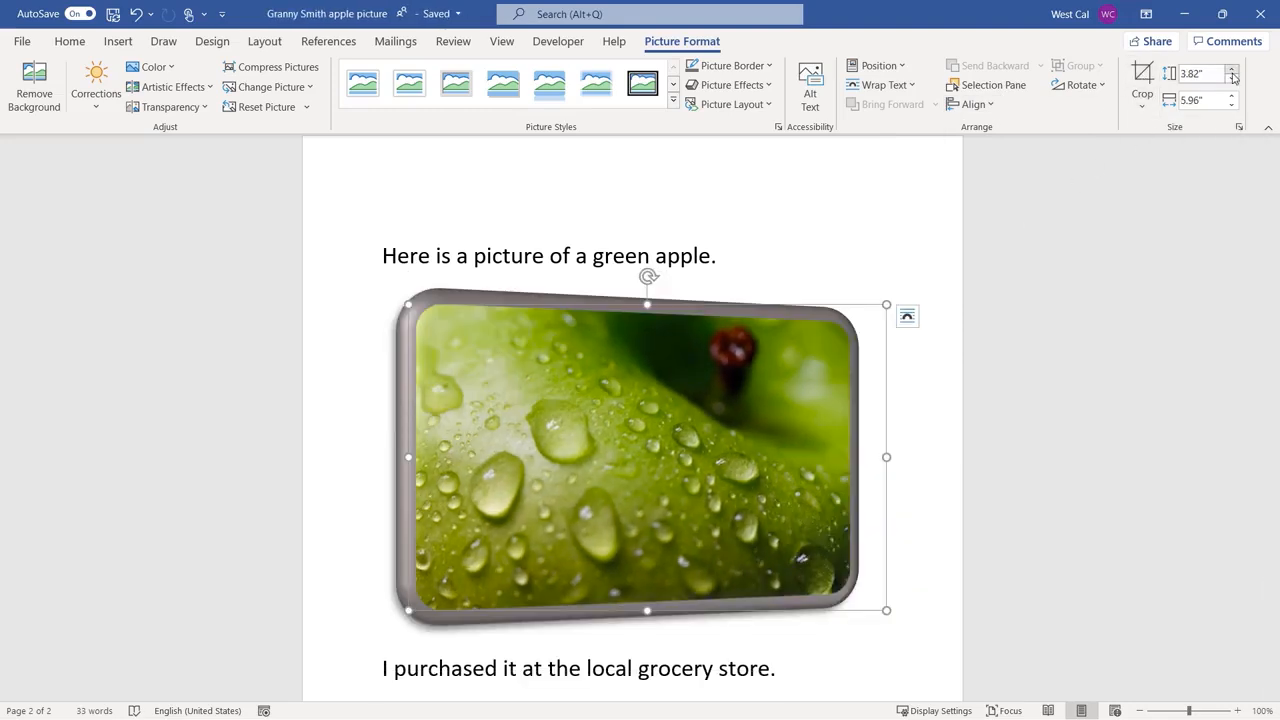
pyautogui.click(1232, 78)
pyautogui.click(1232, 78)
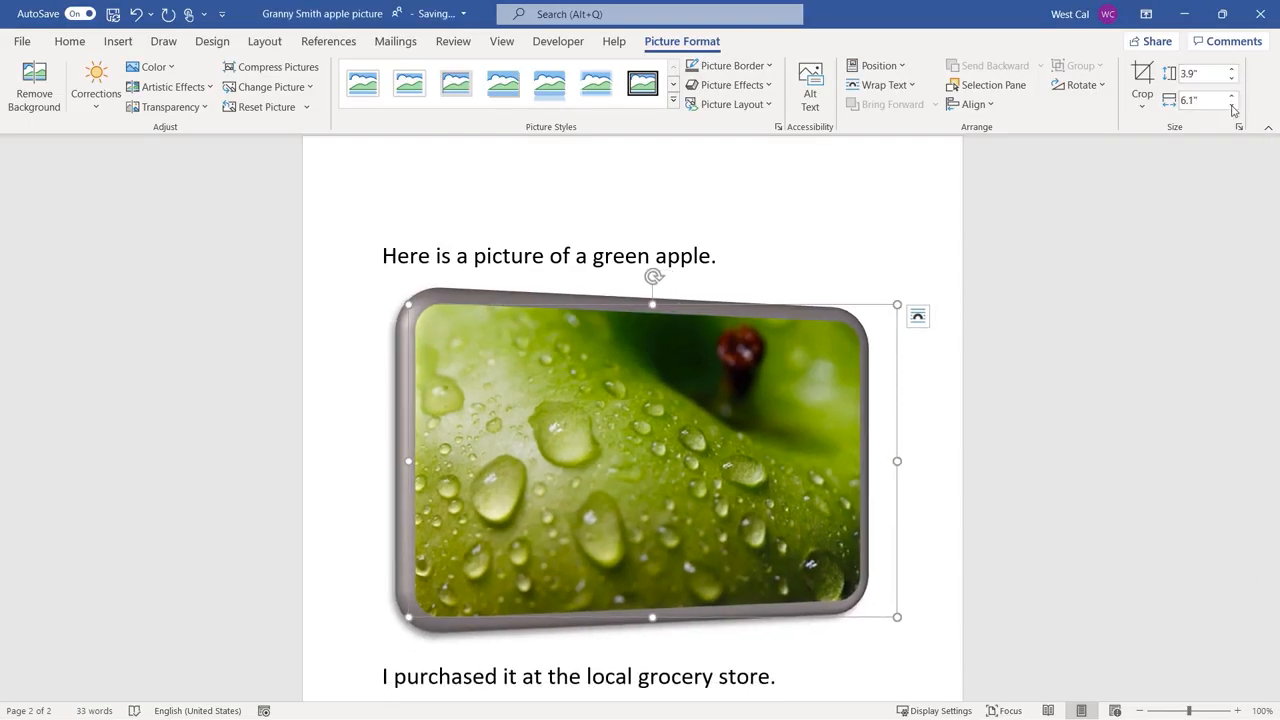
pyautogui.moveTo(897, 617); pyautogui.dragTo(744, 487)
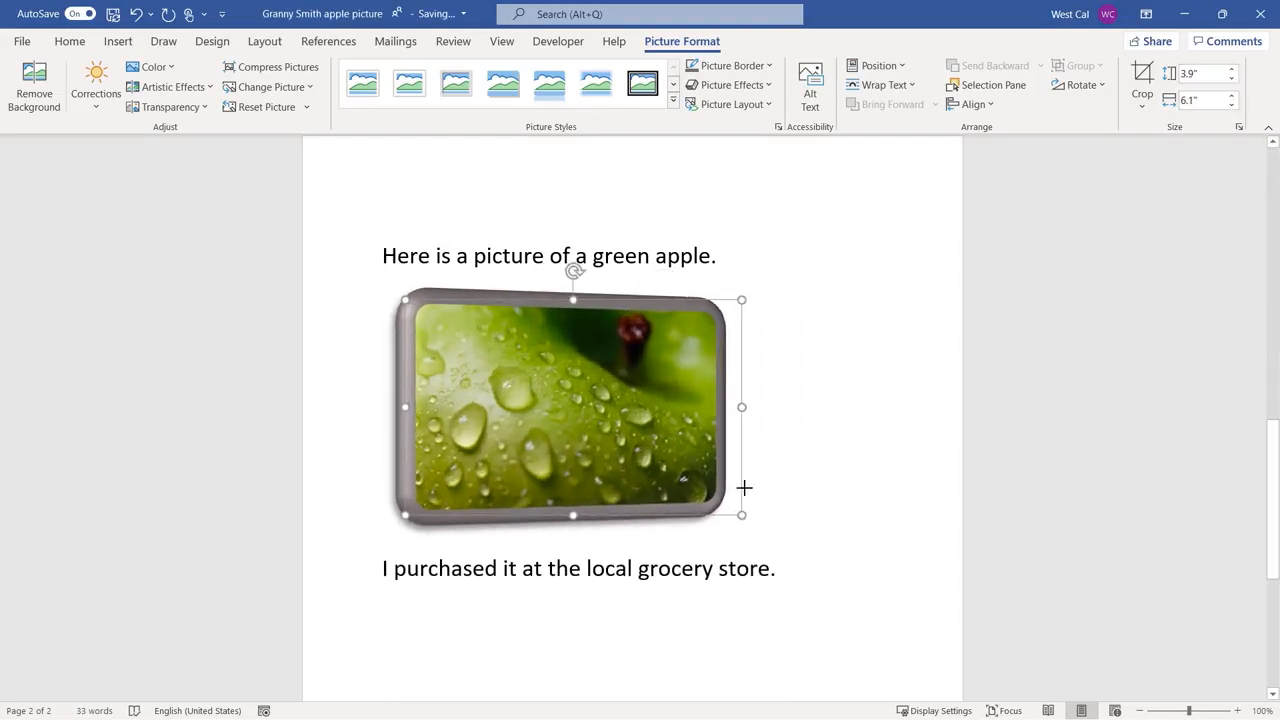